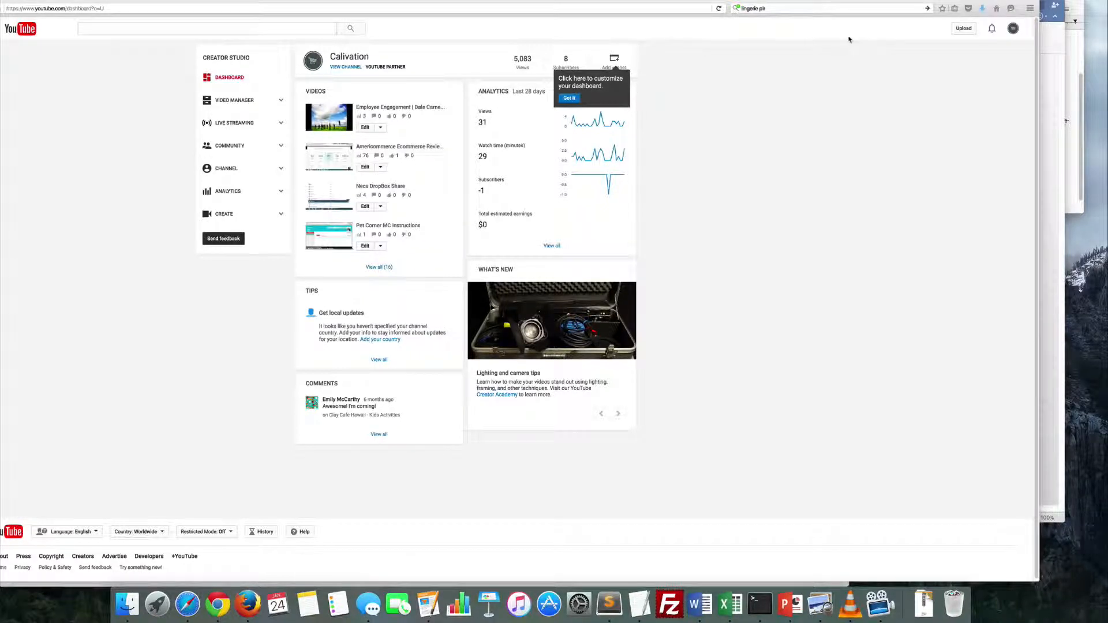
Open the video upload page from the creator dashboard.
{"action": "left_click", "coordinate": [965, 29]}
{"action": "left_click", "coordinate": [966, 29]}
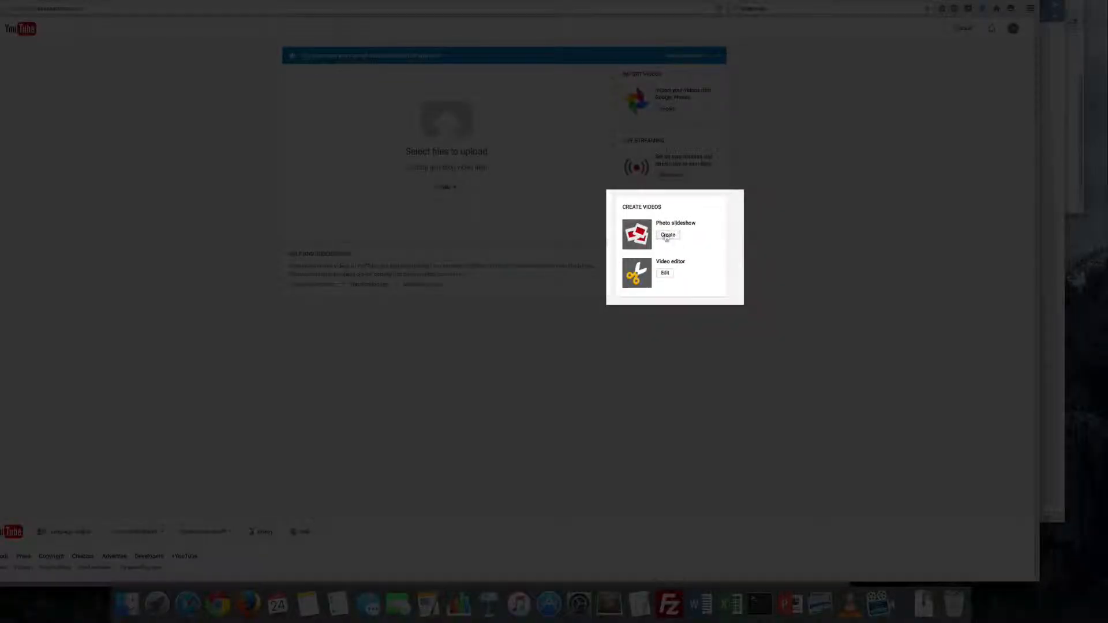
{"action": "left_click", "coordinate": [667, 235]}
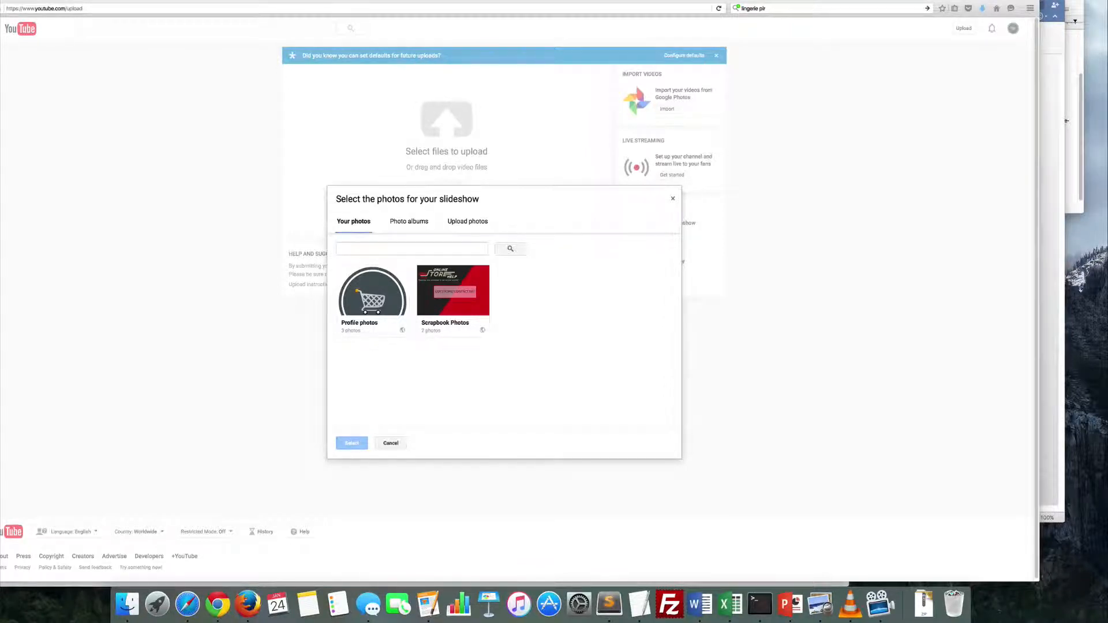
{"action": "left_click_drag", "start_coordinate": [139, 364], "coordinate": [564, 355]}
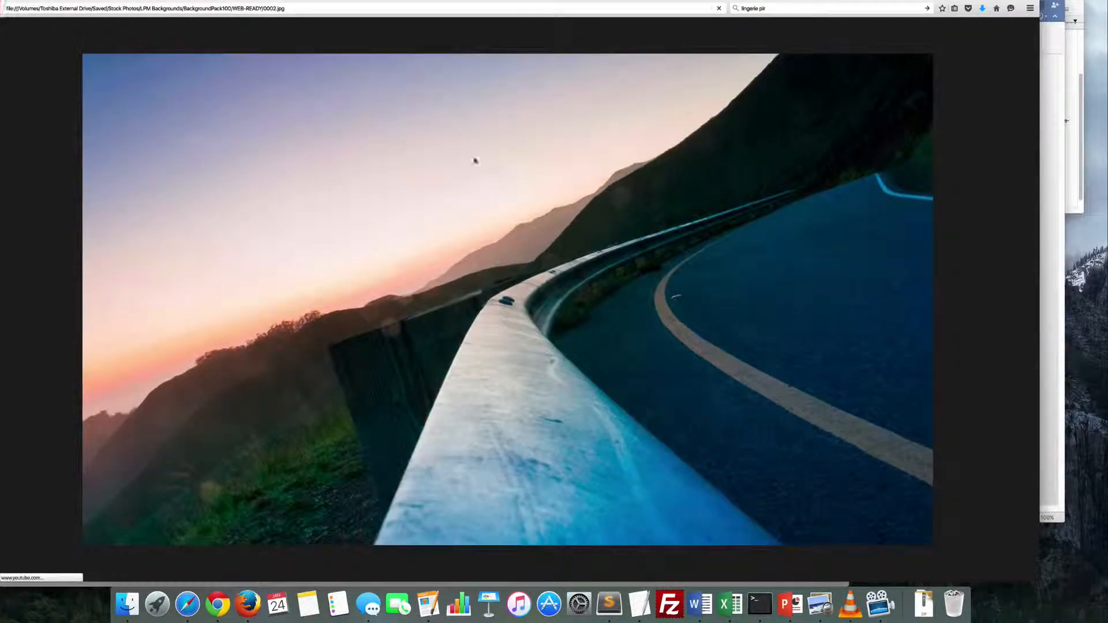
{"action": "key", "text": "super+Left"}
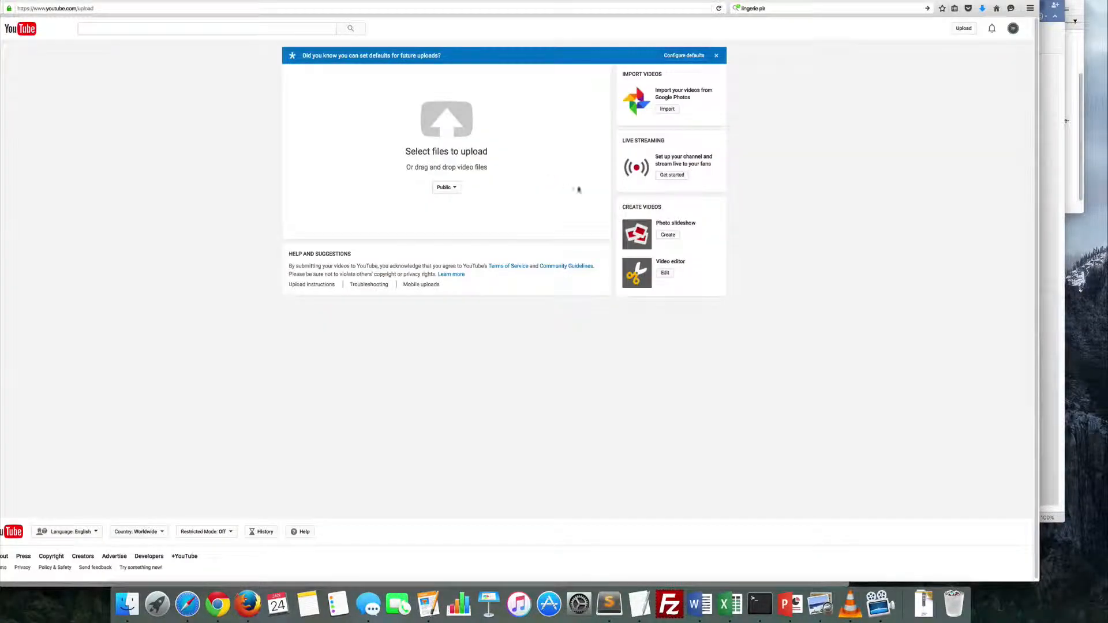
Create a photo slideshow and upload the photos from the computer into an album named "Demo Wedd".
{"action": "left_click", "coordinate": [667, 235]}
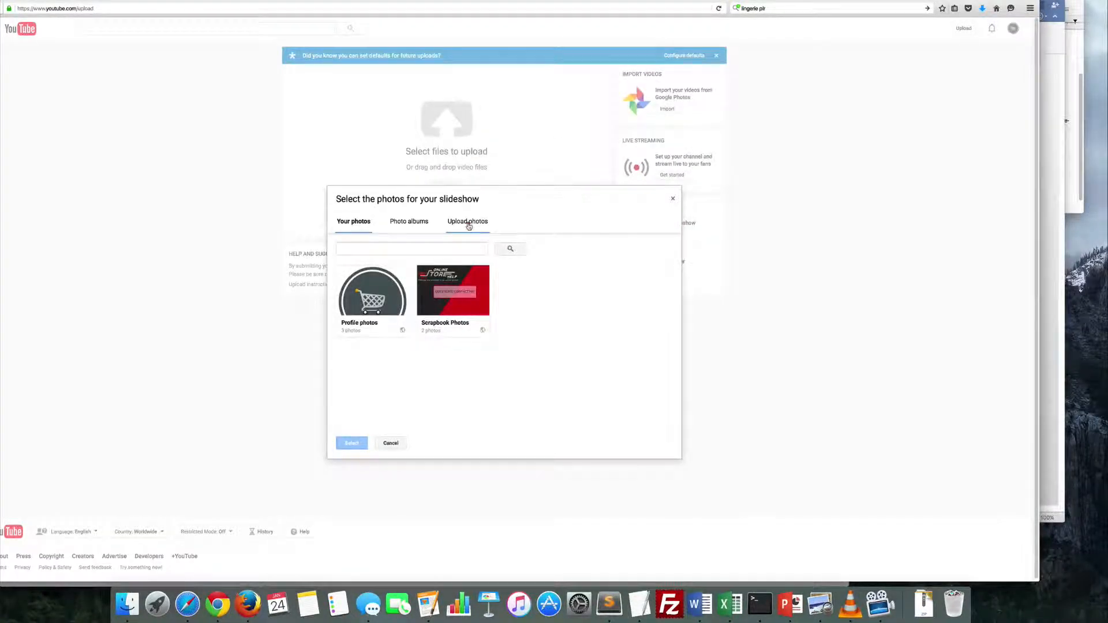
{"action": "left_click", "coordinate": [471, 223]}
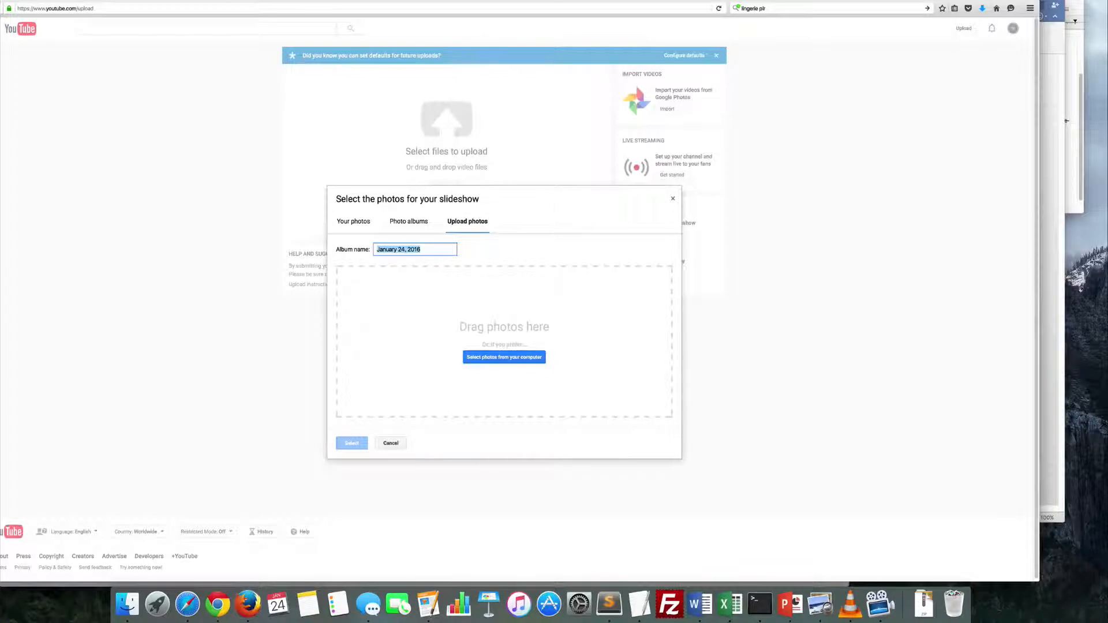
{"action": "left_click_drag", "start_coordinate": [237, 369], "coordinate": [448, 371]}
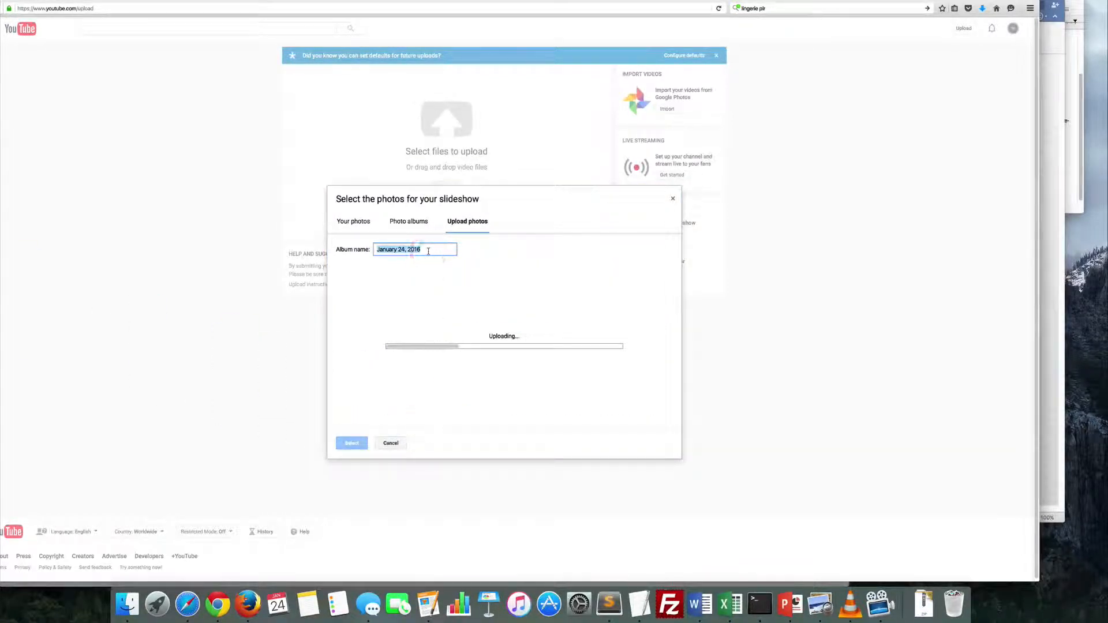
{"action": "type", "text": "Demo Wedd"}
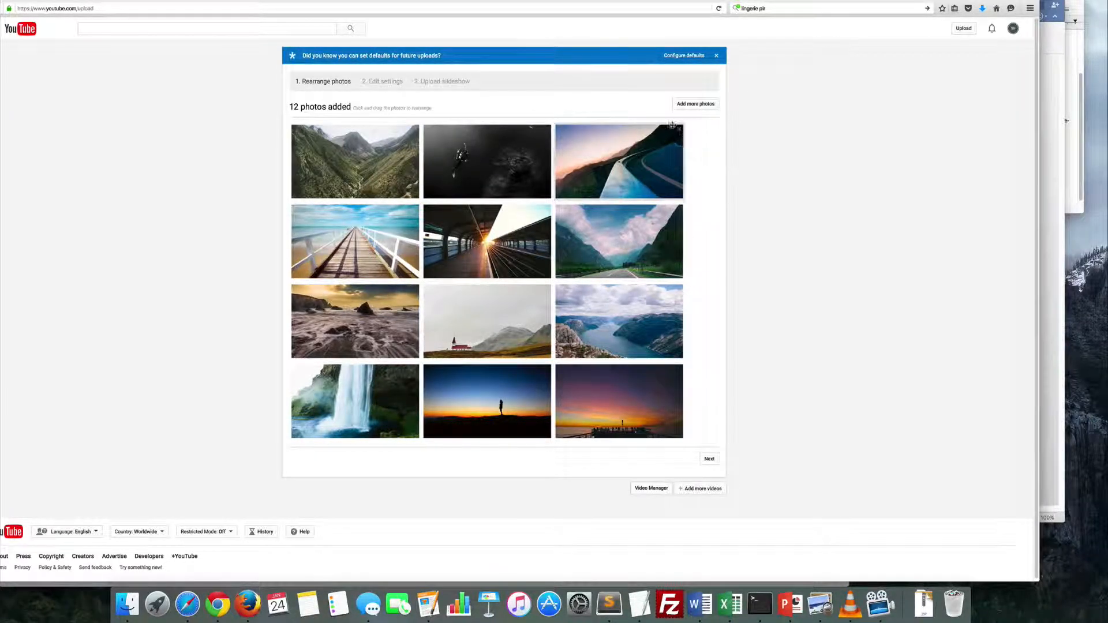
Continue to the slideshow settings, search the audio tracks for "wedding" and select Midsummer Night's Dream (by Mendelssohn).
{"action": "left_click", "coordinate": [706, 459]}
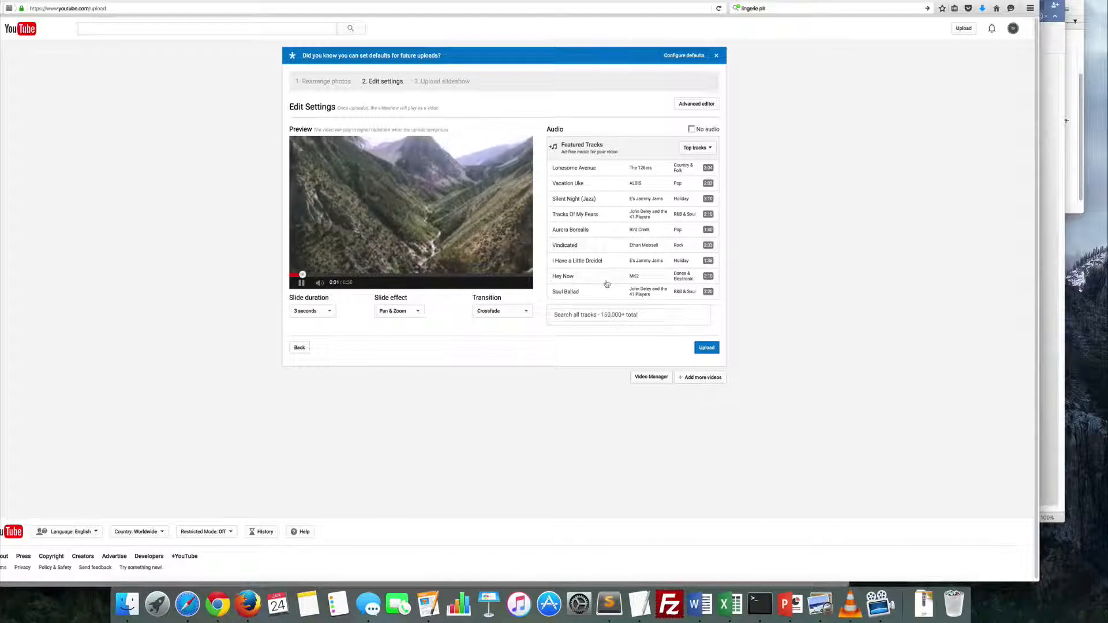
{"action": "left_click", "coordinate": [602, 315]}
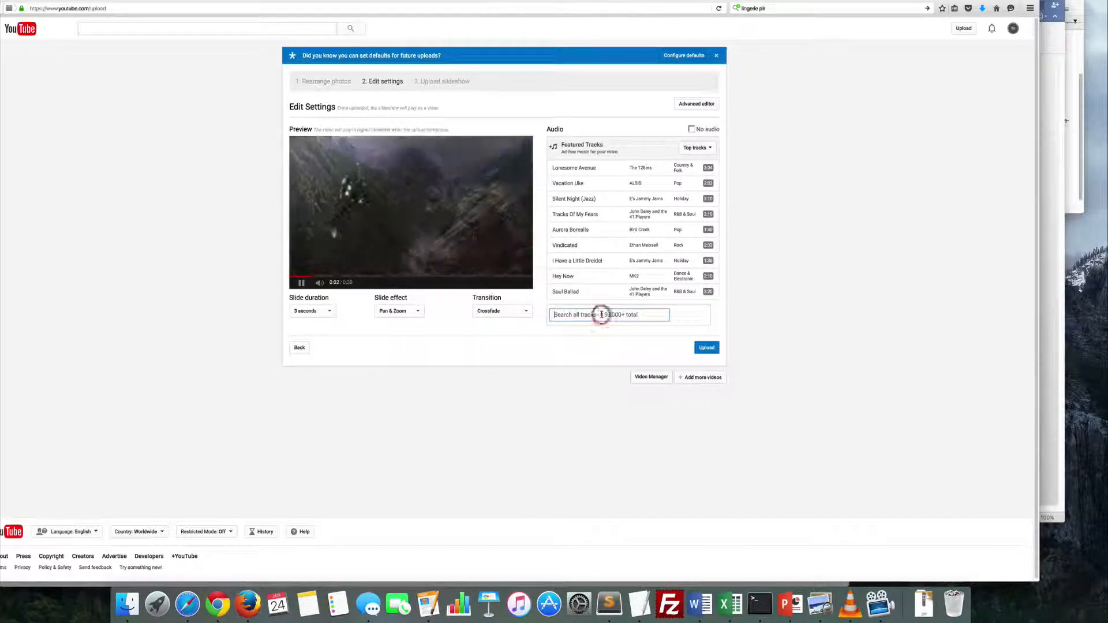
{"action": "type", "text": "wedding"}
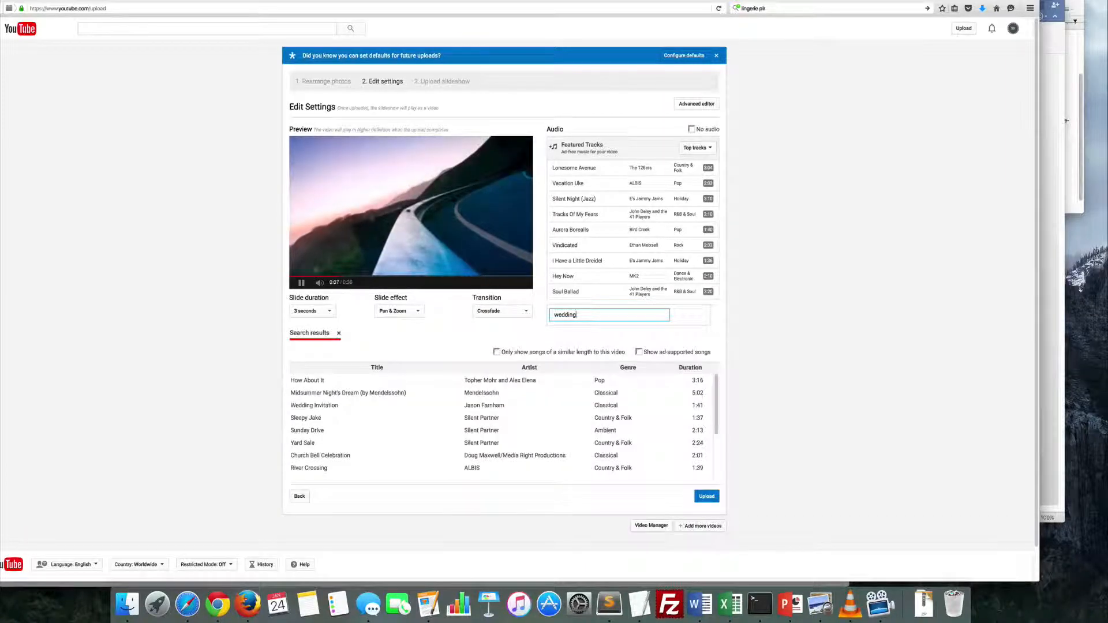
{"action": "left_click", "coordinate": [377, 395]}
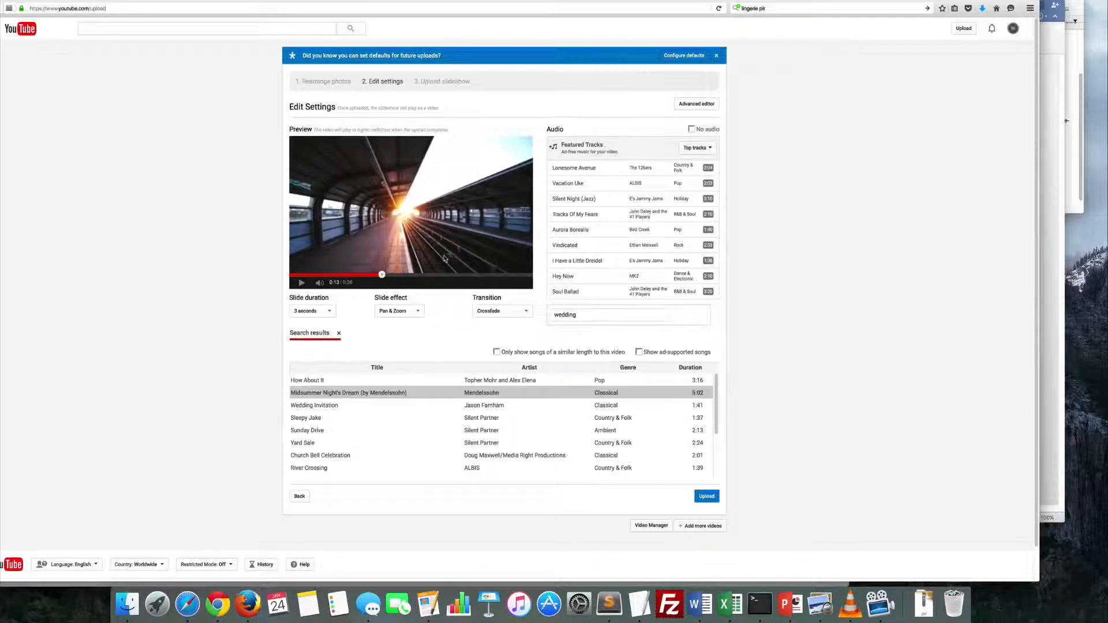
Set the slide duration to 4 seconds and check the available slide effects.
{"action": "left_click", "coordinate": [328, 310]}
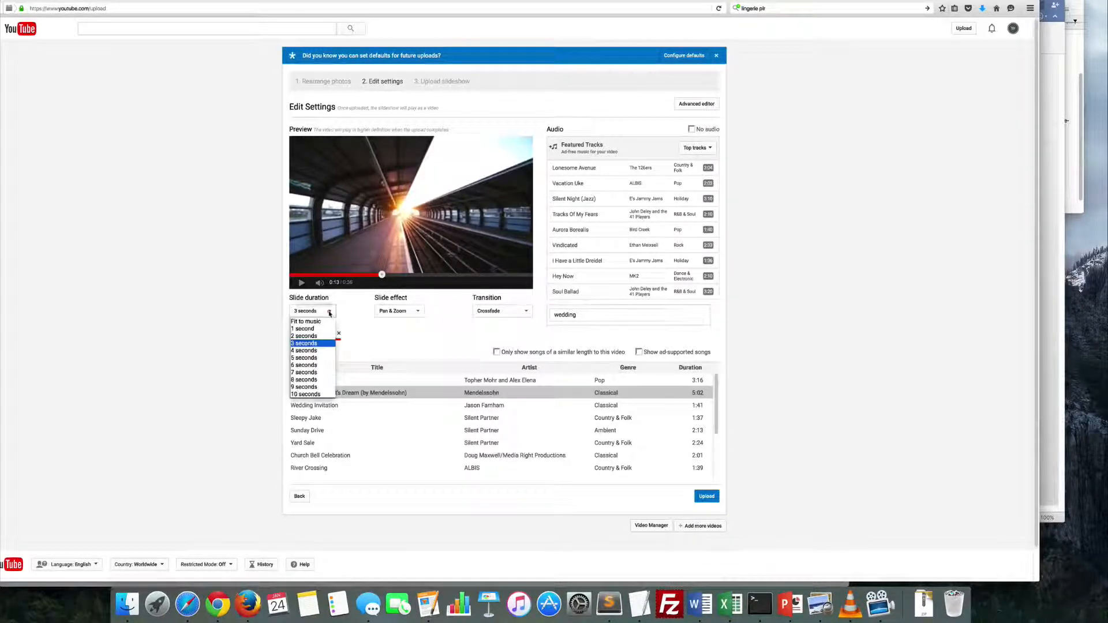
{"action": "left_click", "coordinate": [326, 310]}
{"action": "left_click", "coordinate": [326, 312]}
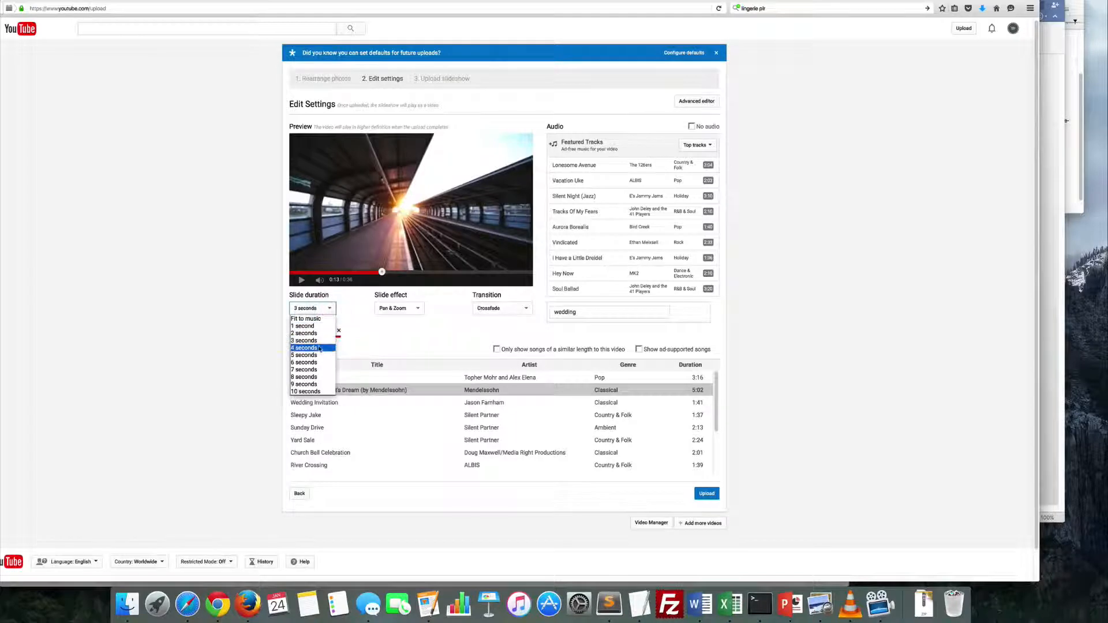
{"action": "left_click", "coordinate": [306, 337]}
{"action": "left_click", "coordinate": [416, 310]}
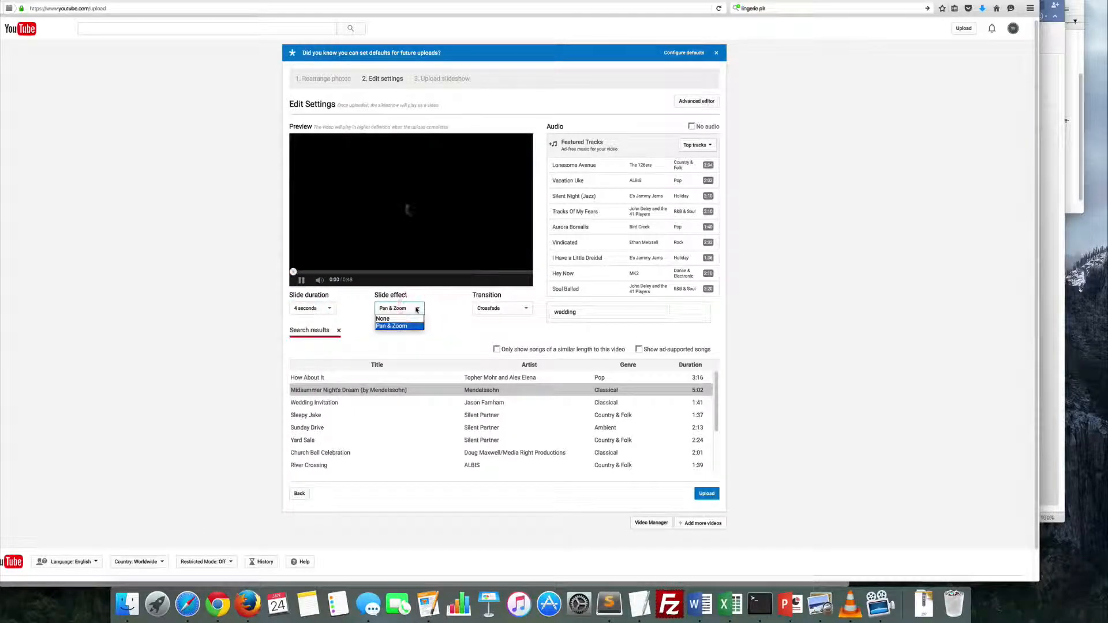
{"action": "left_click", "coordinate": [435, 318]}
Try the Crossblur transition, set the slide transition to Heart and pause the preview.
{"action": "left_click", "coordinate": [511, 308]}
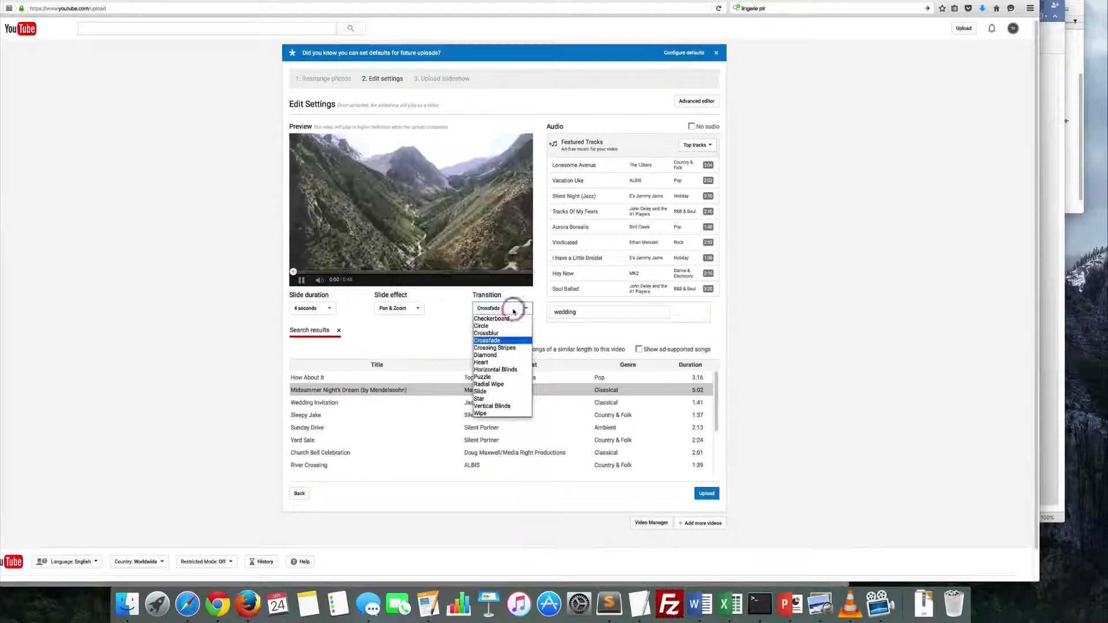
{"action": "left_click", "coordinate": [500, 334]}
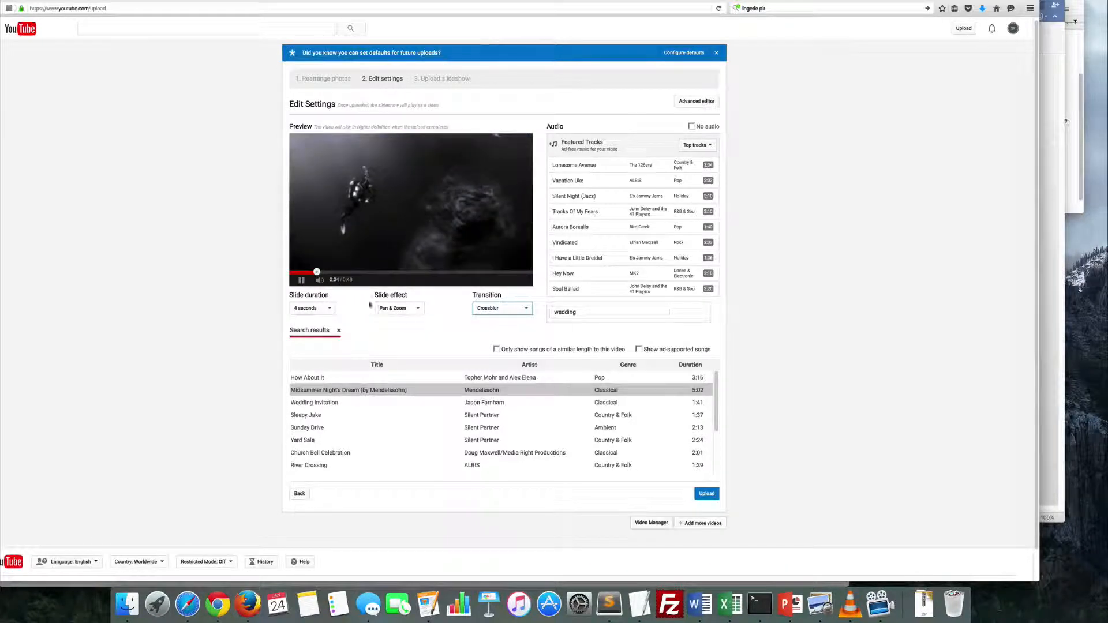
{"action": "left_click", "coordinate": [511, 310]}
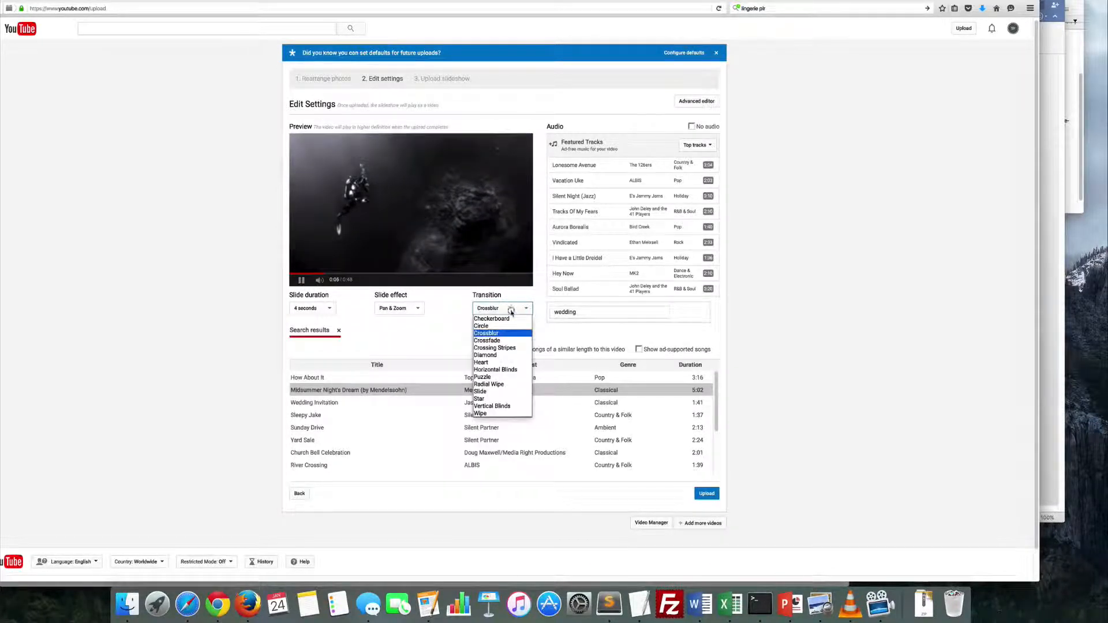
{"action": "left_click", "coordinate": [512, 362]}
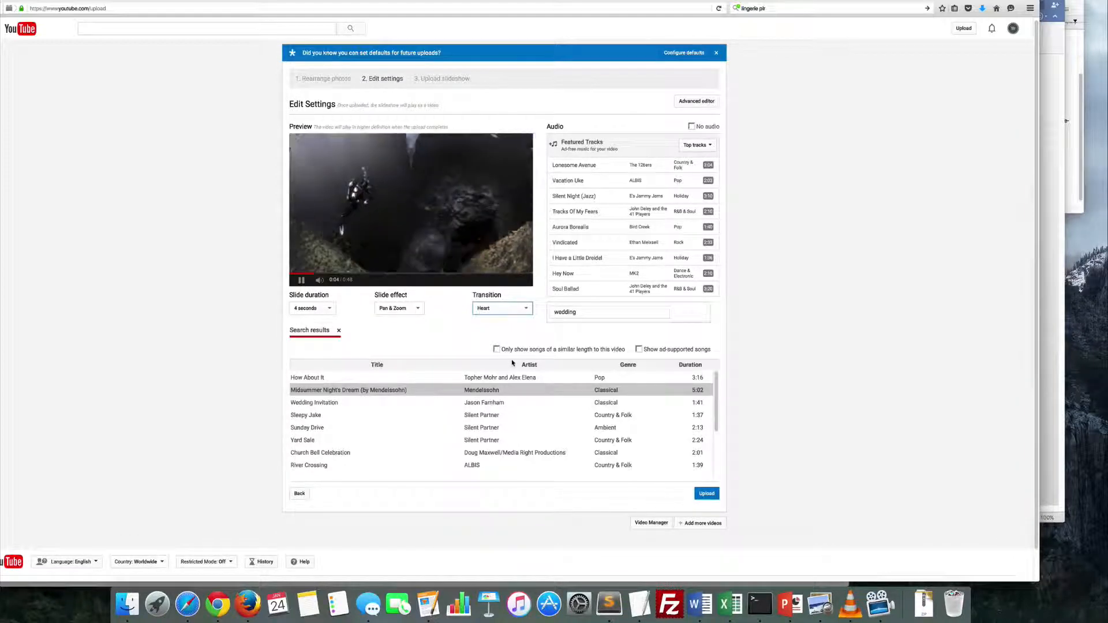
{"action": "left_click", "coordinate": [301, 281]}
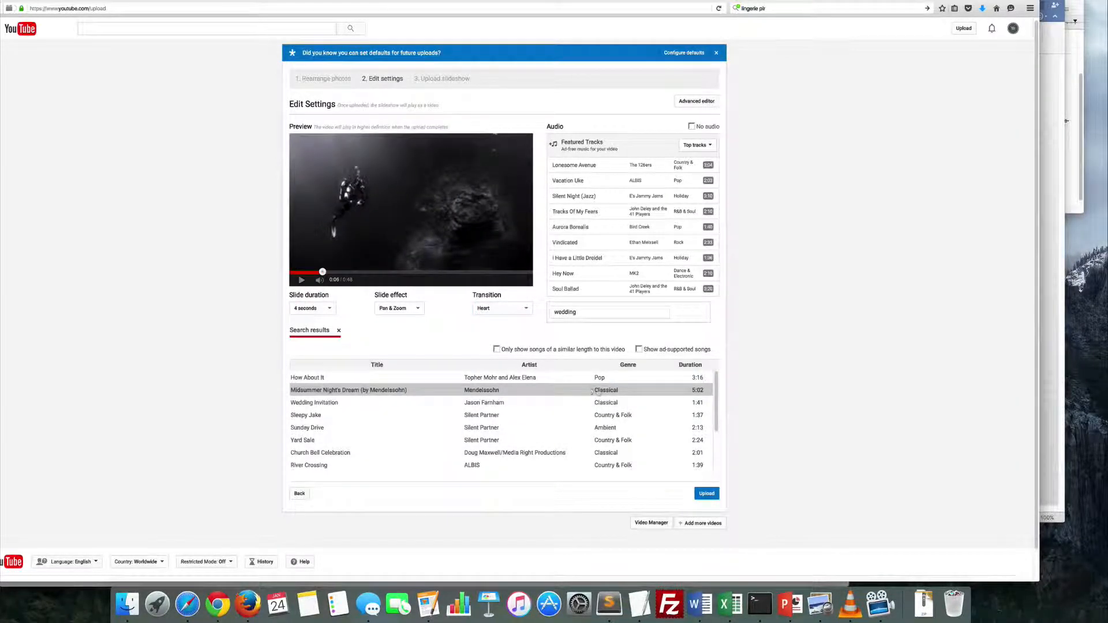
Upload the slideshow and replace the video title with "Demo of Wedding Video stuff".
{"action": "left_click", "coordinate": [708, 494]}
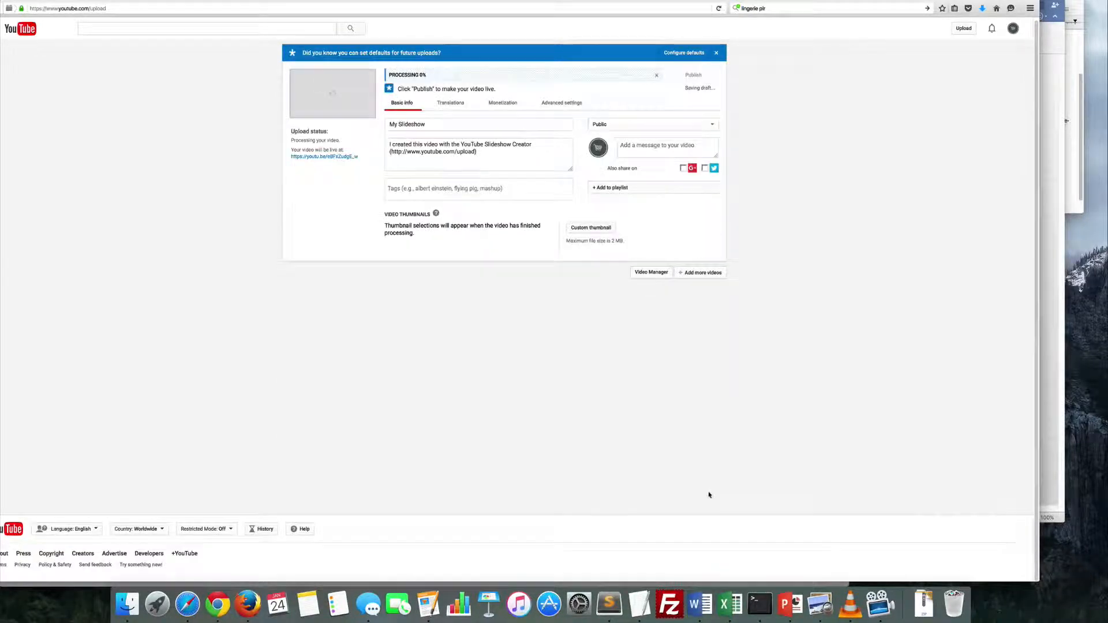
{"action": "triple_click", "coordinate": [438, 132]}
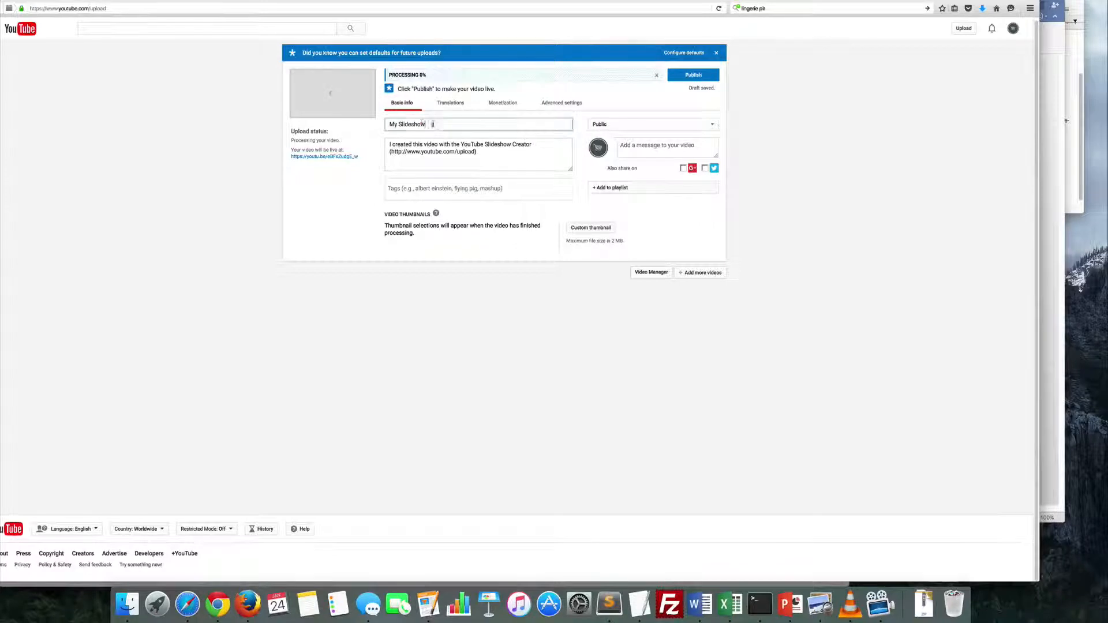
{"action": "type", "text": "Demo of "}
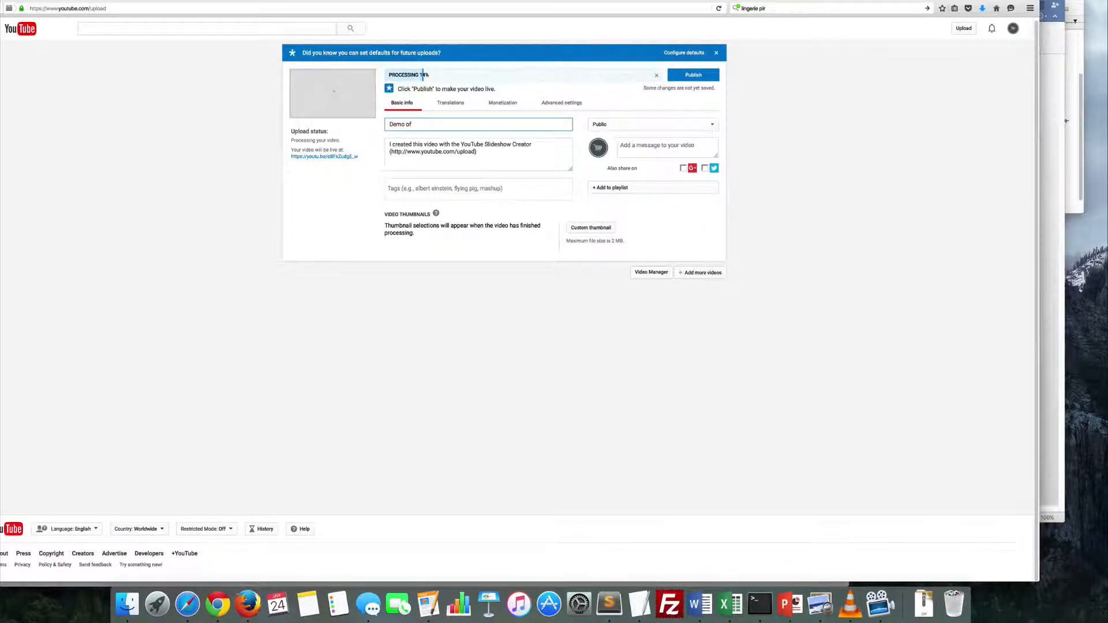
{"action": "type", "text": "Wedding Video stuff"}
Replace the default description with text introducing the wedding company's pictures and giving the phone number to call for an immediate quote.
{"action": "left_click_drag", "start_coordinate": [483, 157], "coordinate": [379, 144]}
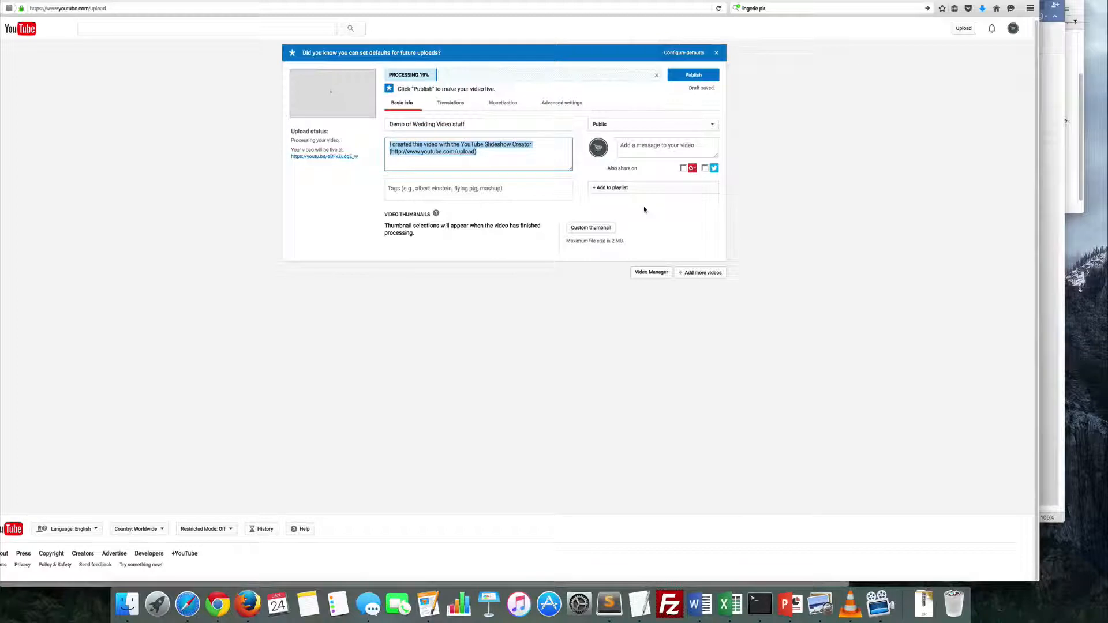
{"action": "type", "text": "W"}
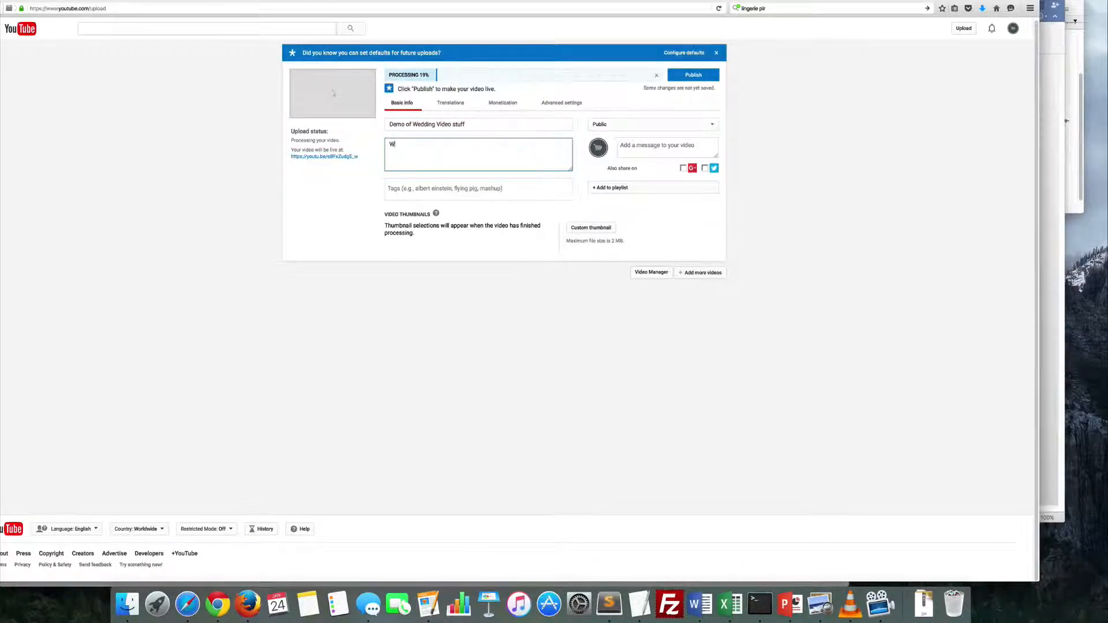
{"action": "type", "text": "edding plr"}
{"action": "type", "text": "tures from Chris"}
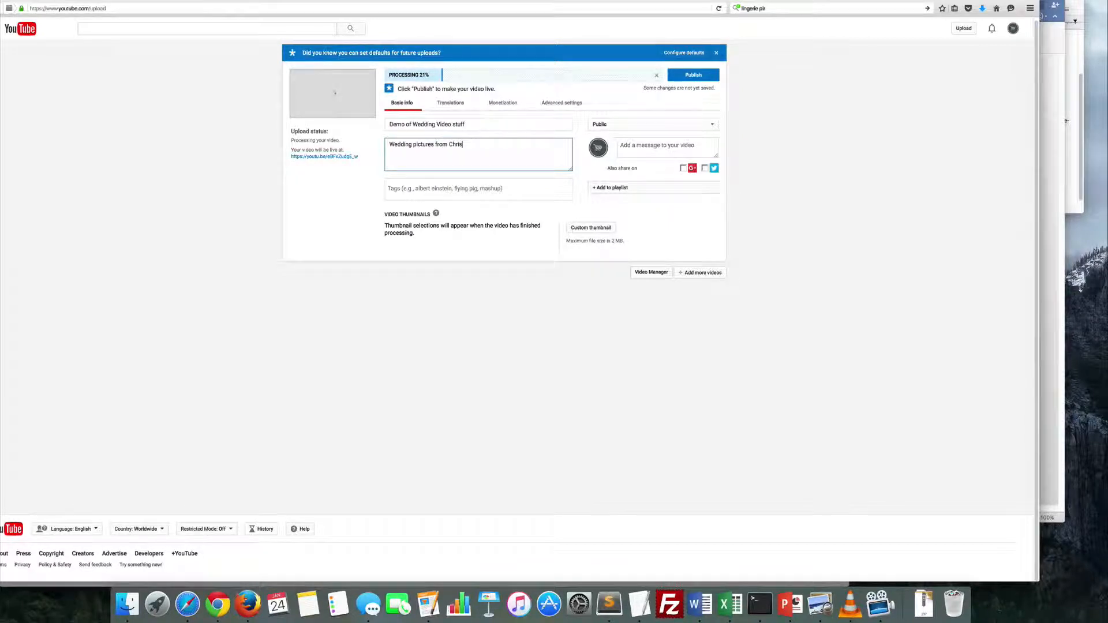
{"action": "type", "text": "'s wedding "}
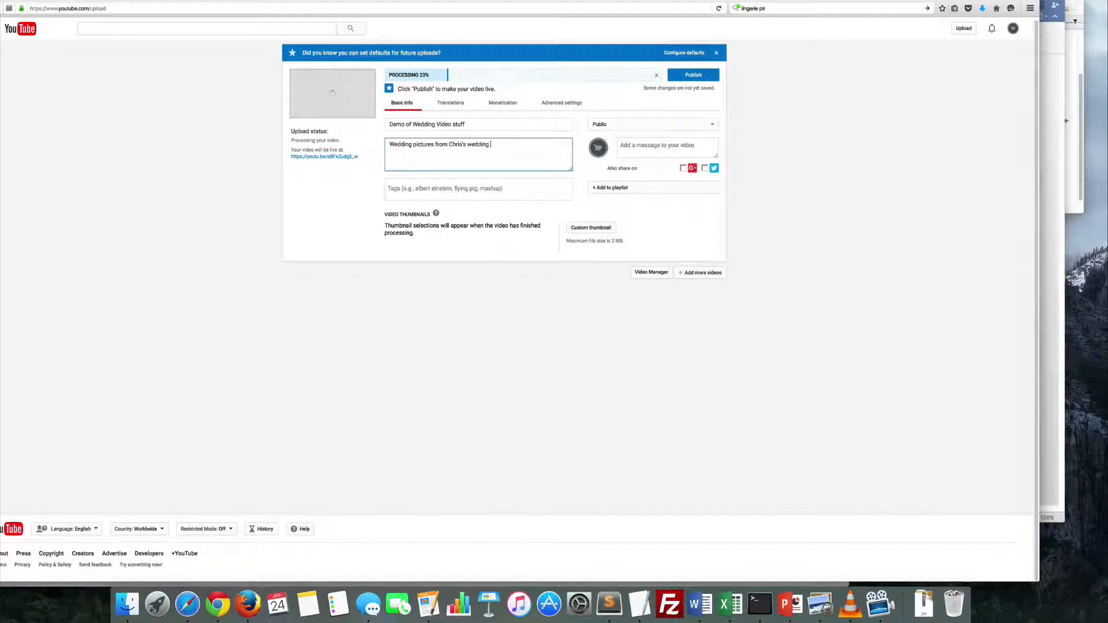
{"action": "type", "text": "company. Call us at 555-1212"}
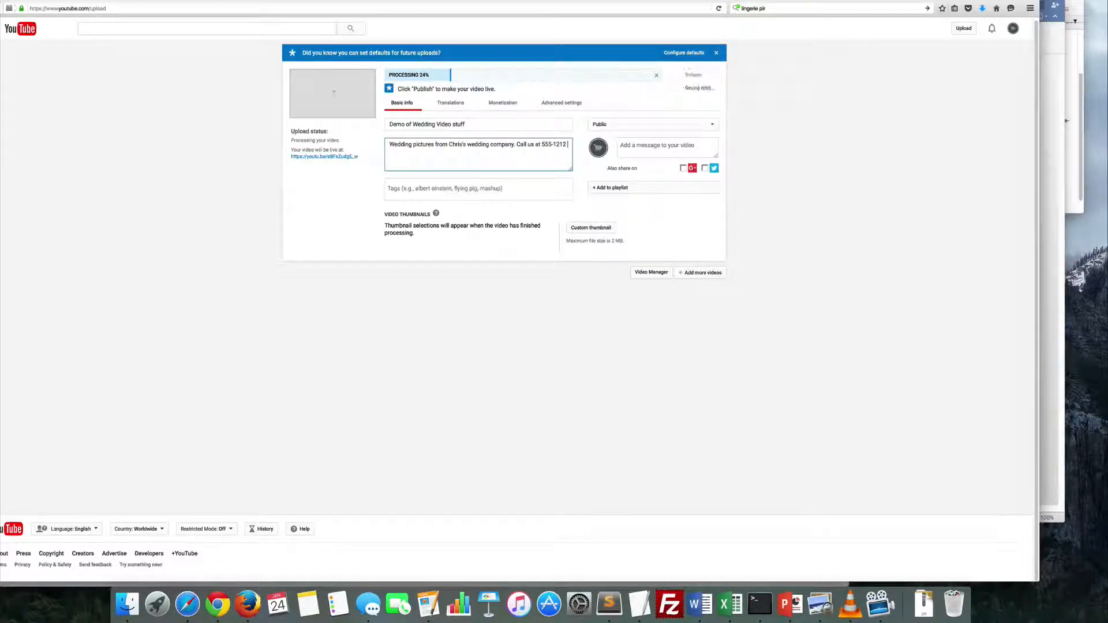
{"action": "type", "text": " for an imm"}
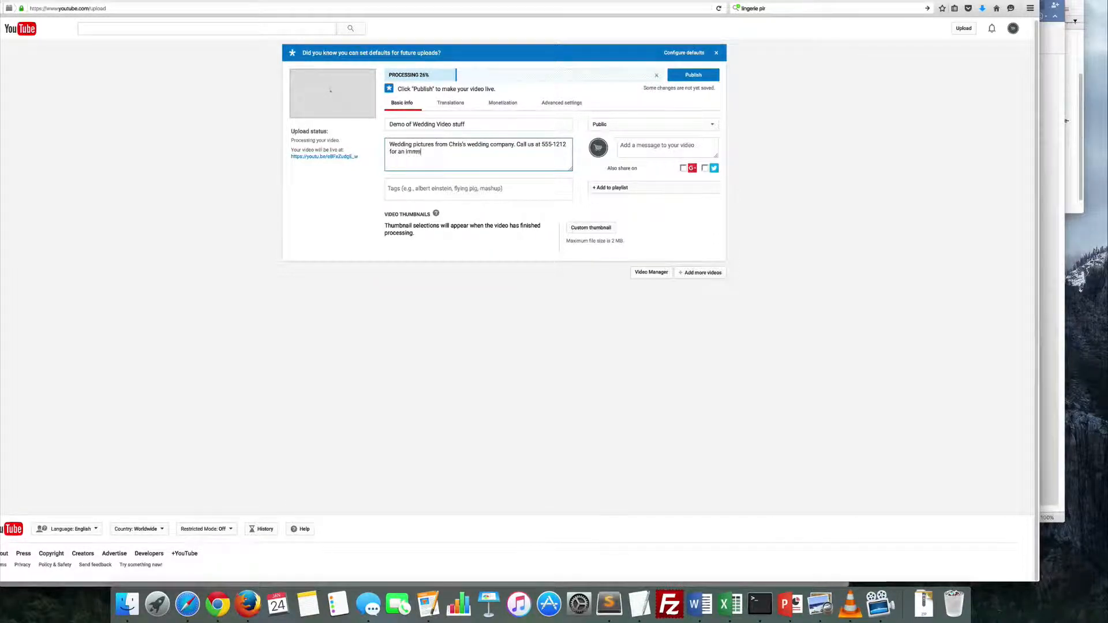
{"action": "type", "text": "ediate quote. "}
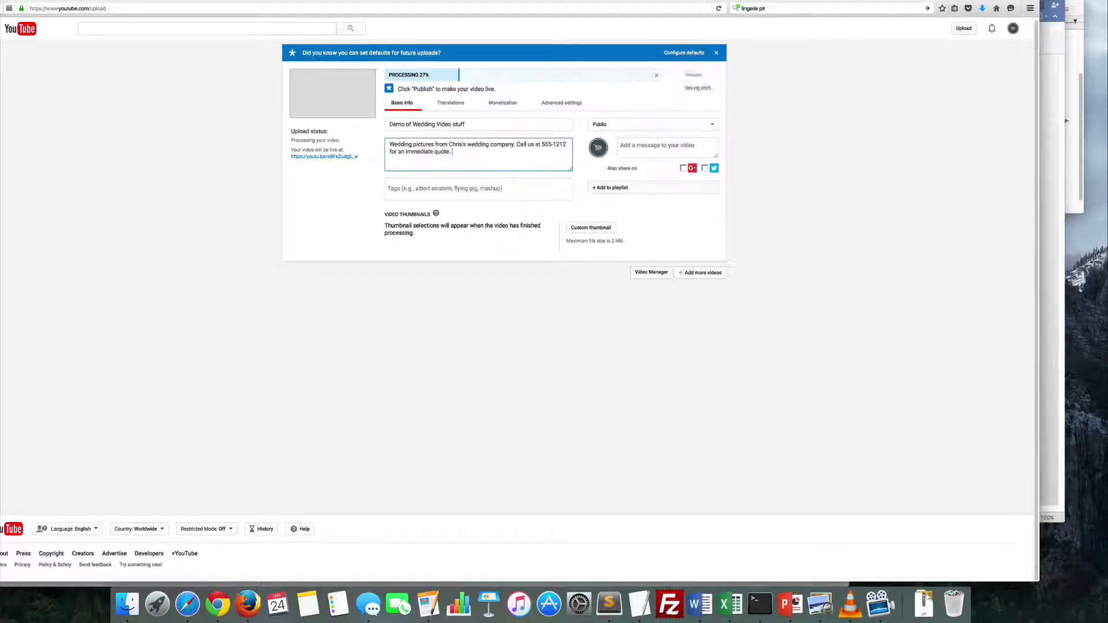
Add the sentence "We work with brides, grooms, etc." to the end of the description.
{"action": "type", "text": "We work with br"}
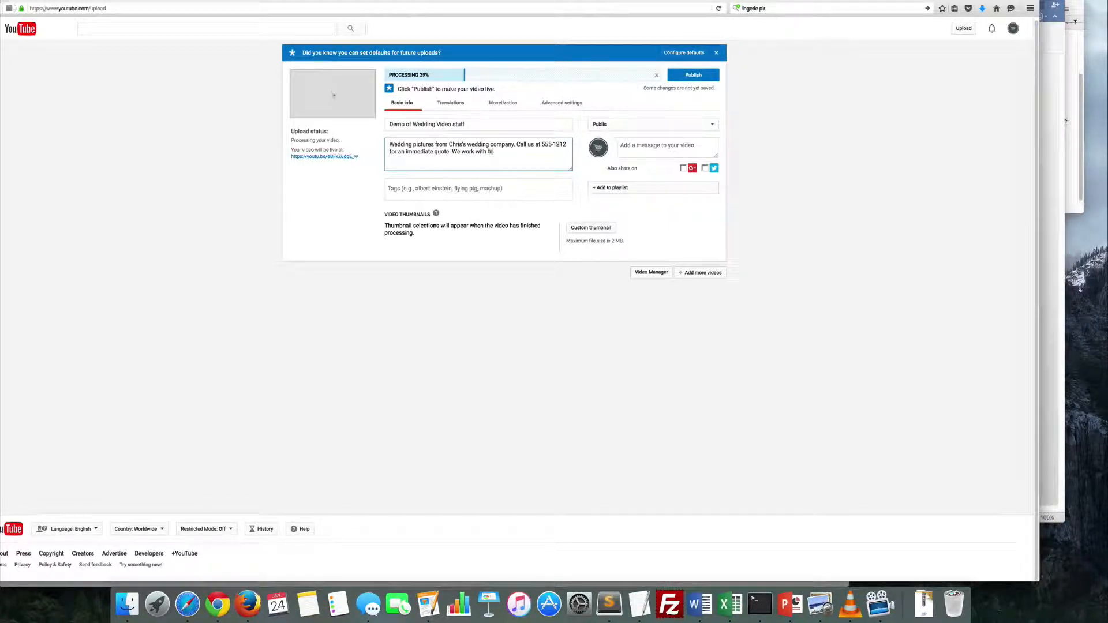
{"action": "type", "text": "idg"}
{"action": "key", "text": "BackSpace"}
{"action": "type", "text": "es, grood"}
{"action": "key", "text": "BackSpace"}
{"action": "type", "text": "me"}
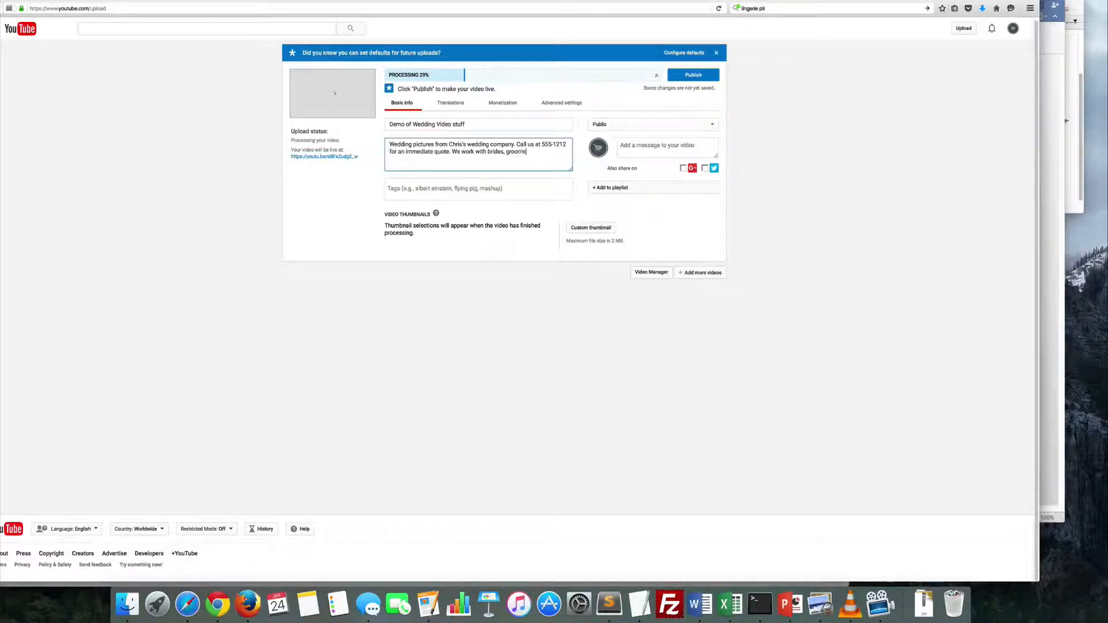
{"action": "type", "text": ", etc."}
{"action": "key", "text": "Return"}
{"action": "key", "text": "Return"}
{"action": "type", "text": "ht"}
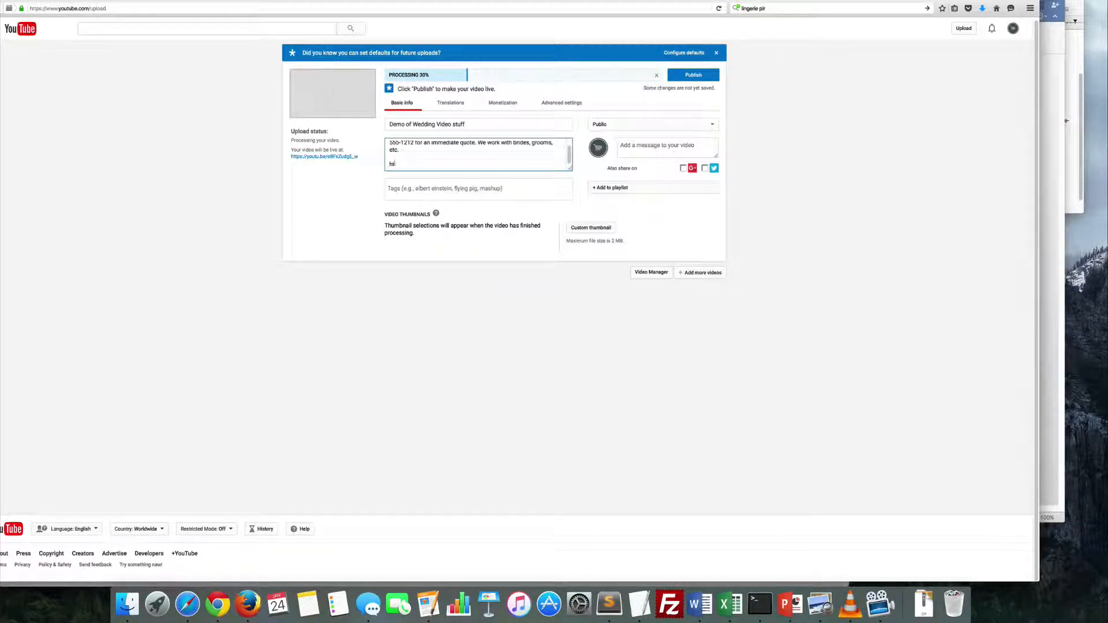
{"action": "type", "text": "tp://anlinestorehelp.com"}
Set the video's privacy to Unlisted.
{"action": "left_click", "coordinate": [702, 124]}
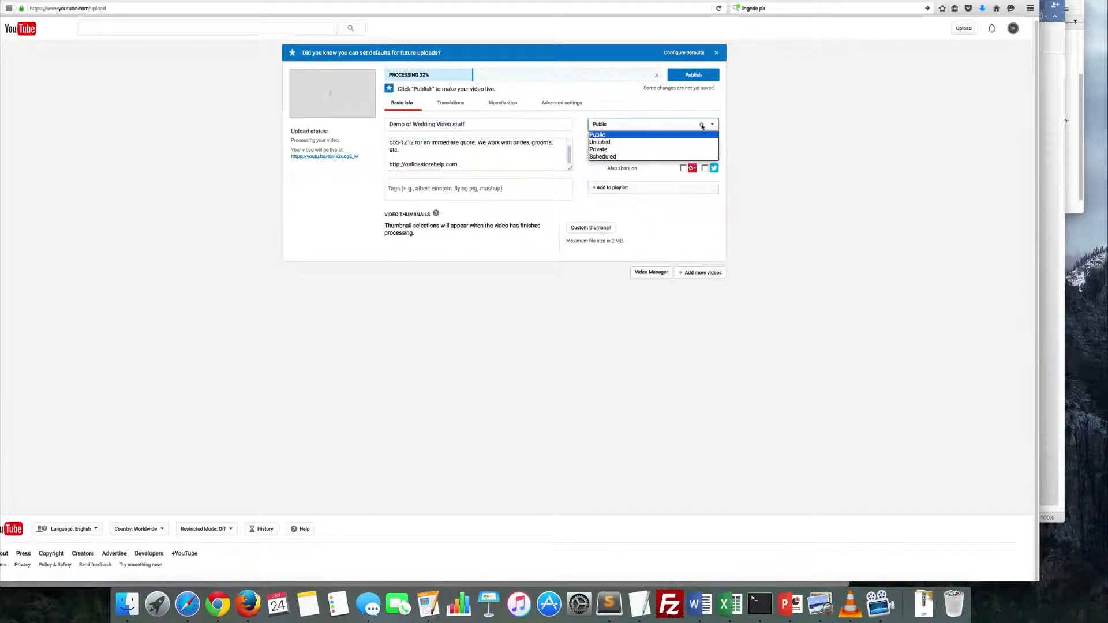
{"action": "left_click", "coordinate": [705, 145]}
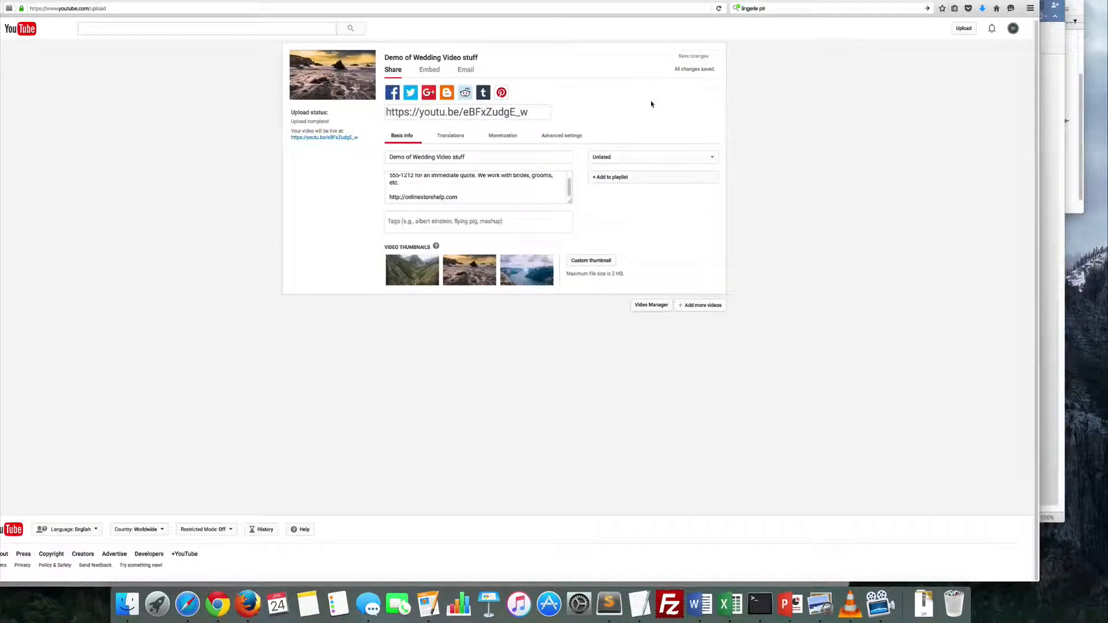
Open the uploaded wedding video from its live link, play the beginning and pause it.
{"action": "right_click", "coordinate": [320, 142]}
{"action": "left_click", "coordinate": [334, 143]}
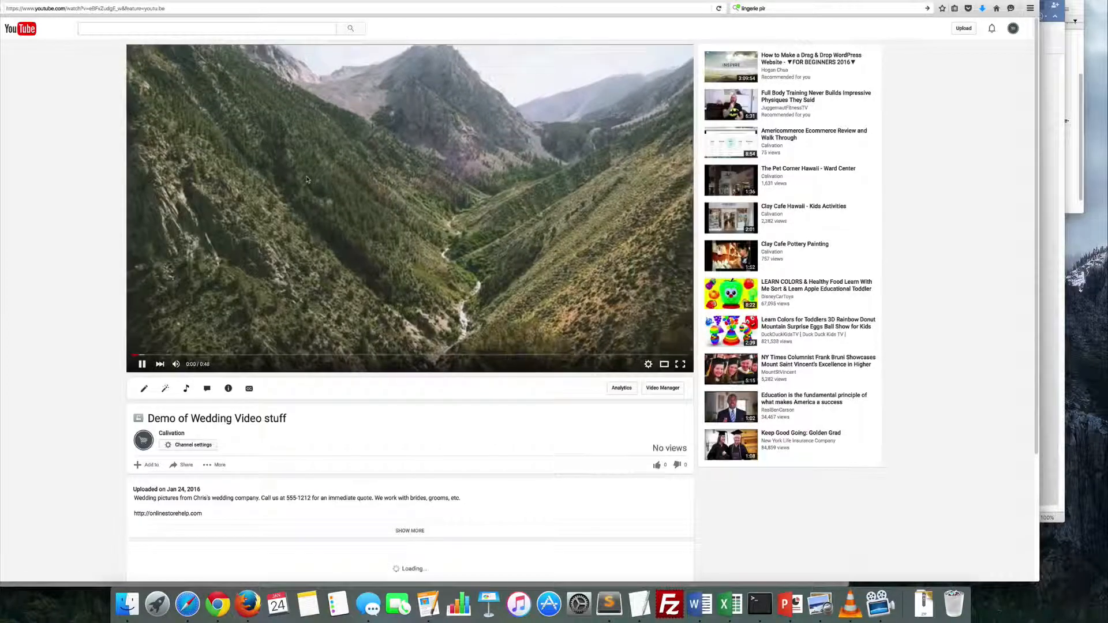
{"action": "left_click", "coordinate": [143, 364]}
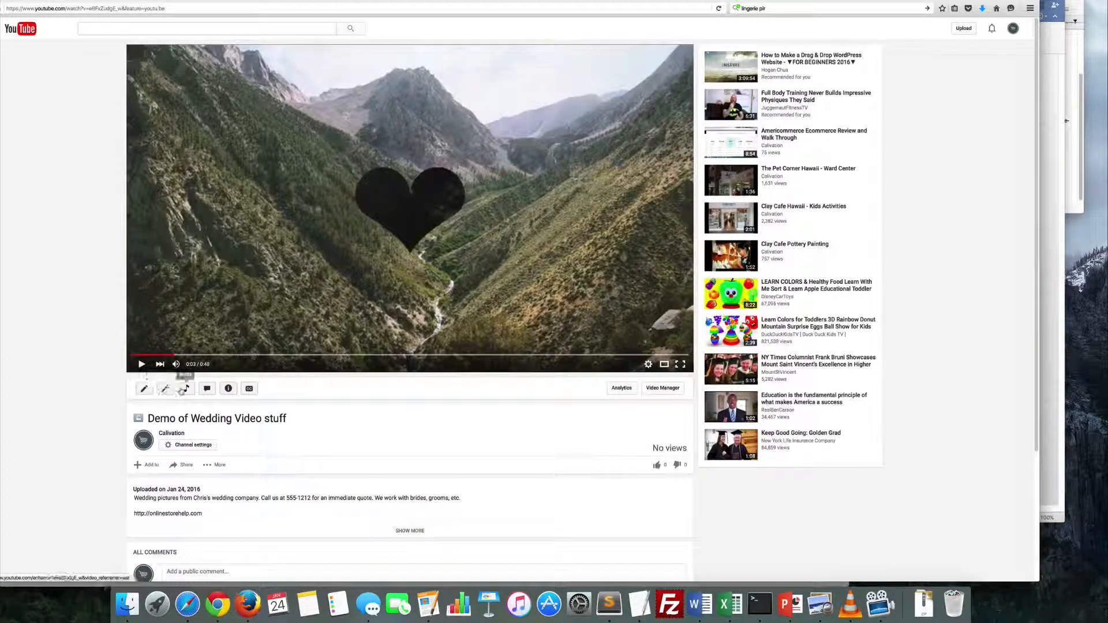
Examine the featured audio tracks offered for the video and leave its audio edits unsaved.
{"action": "left_click", "coordinate": [186, 390]}
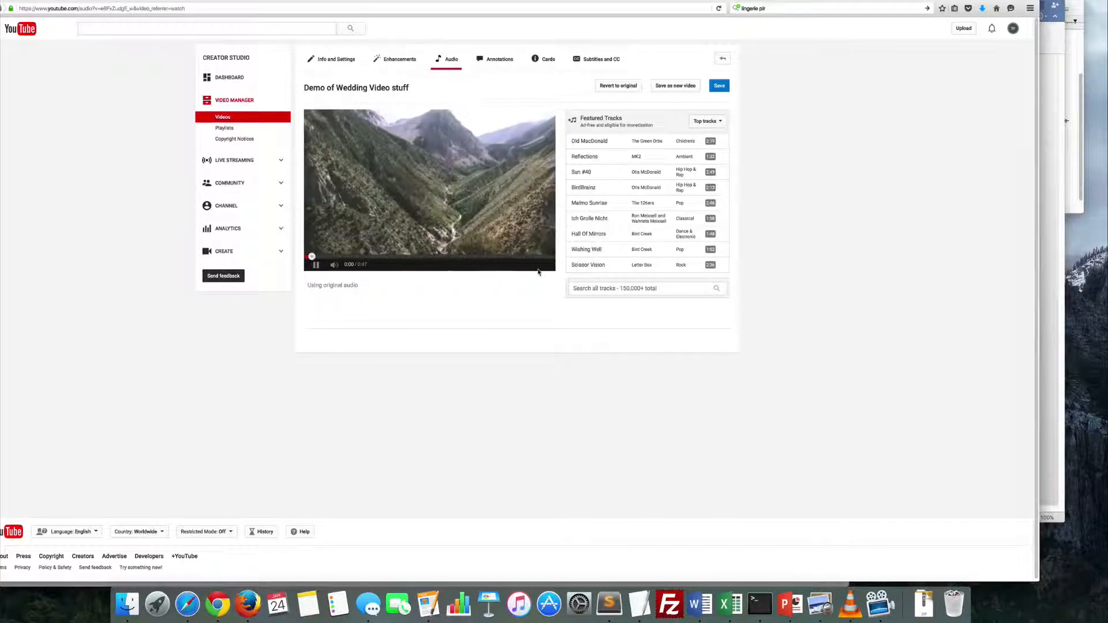
{"action": "left_click", "coordinate": [316, 265]}
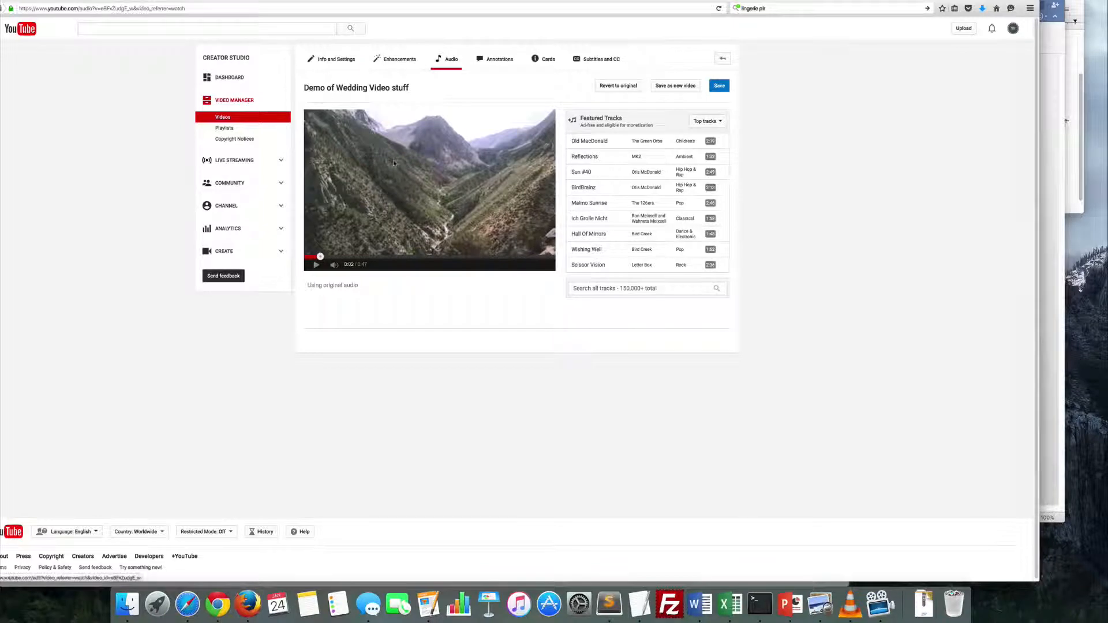
{"action": "left_click", "coordinate": [721, 86]}
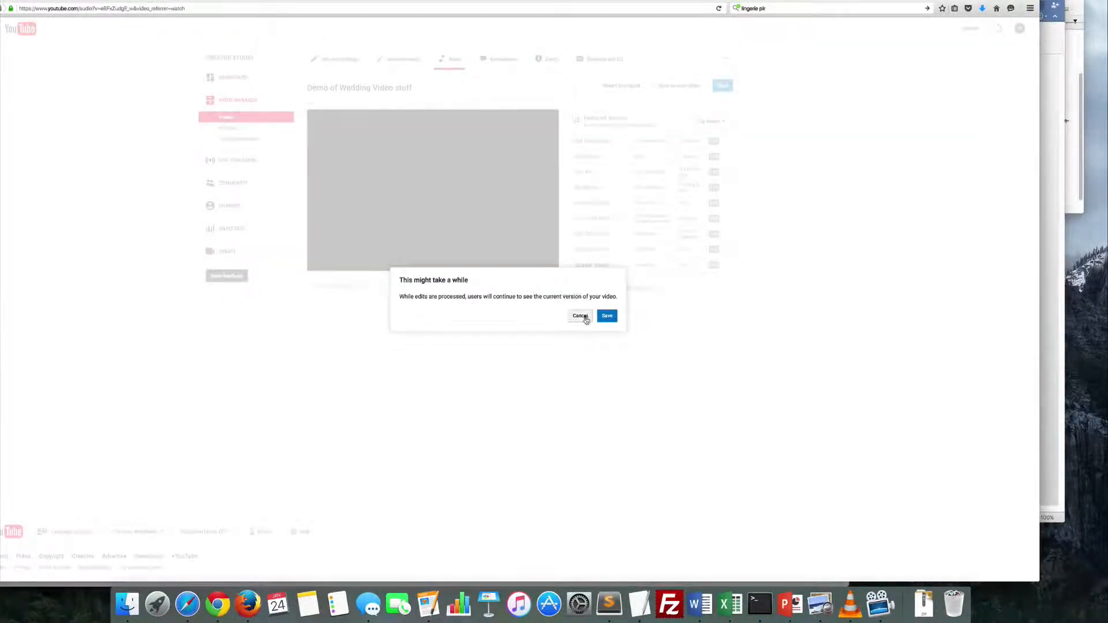
{"action": "left_click", "coordinate": [580, 316]}
Copy the video URL from the video's info and settings, and open that address in the browser.
{"action": "left_click", "coordinate": [334, 59]}
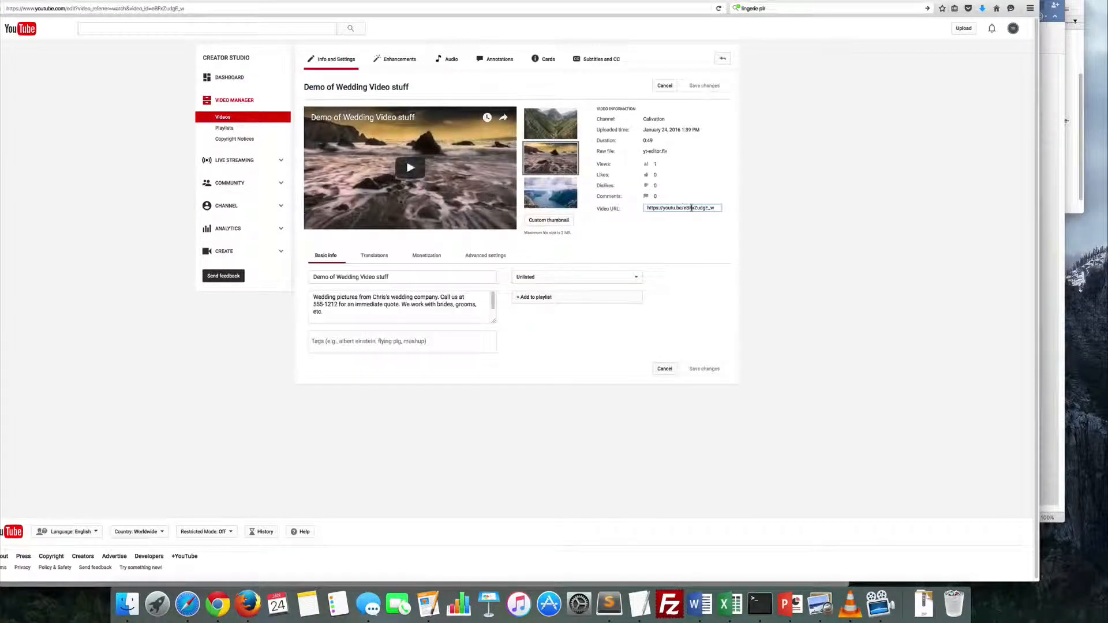
{"action": "left_click", "coordinate": [691, 209]}
{"action": "key", "text": "ctrl+c"}
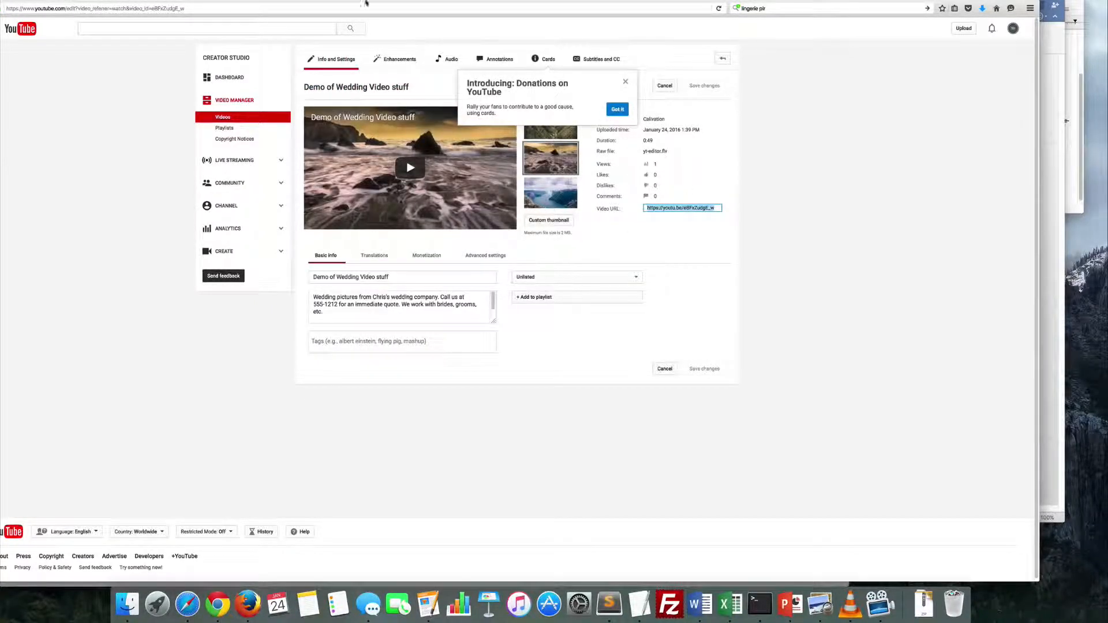
{"action": "left_click", "coordinate": [266, 7]}
{"action": "key", "text": "ctrl+v"}
{"action": "key", "text": "Return"}
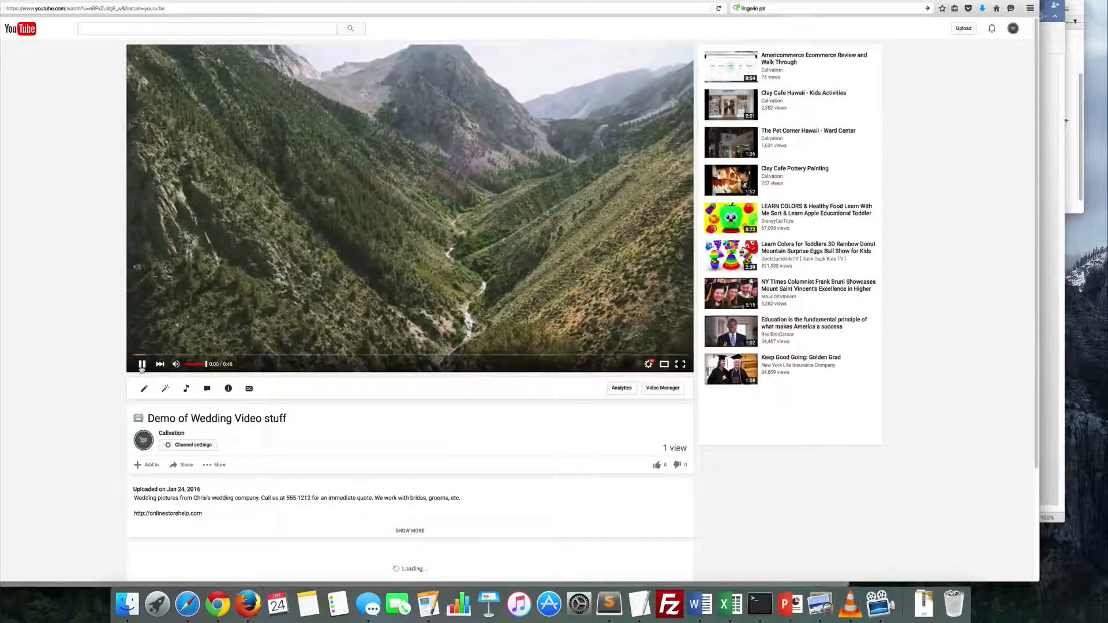
Display the video's embed code in its sharing options and copy it.
{"action": "scroll", "coordinate": [258, 377], "scroll_direction": "down", "scroll_amount": 3}
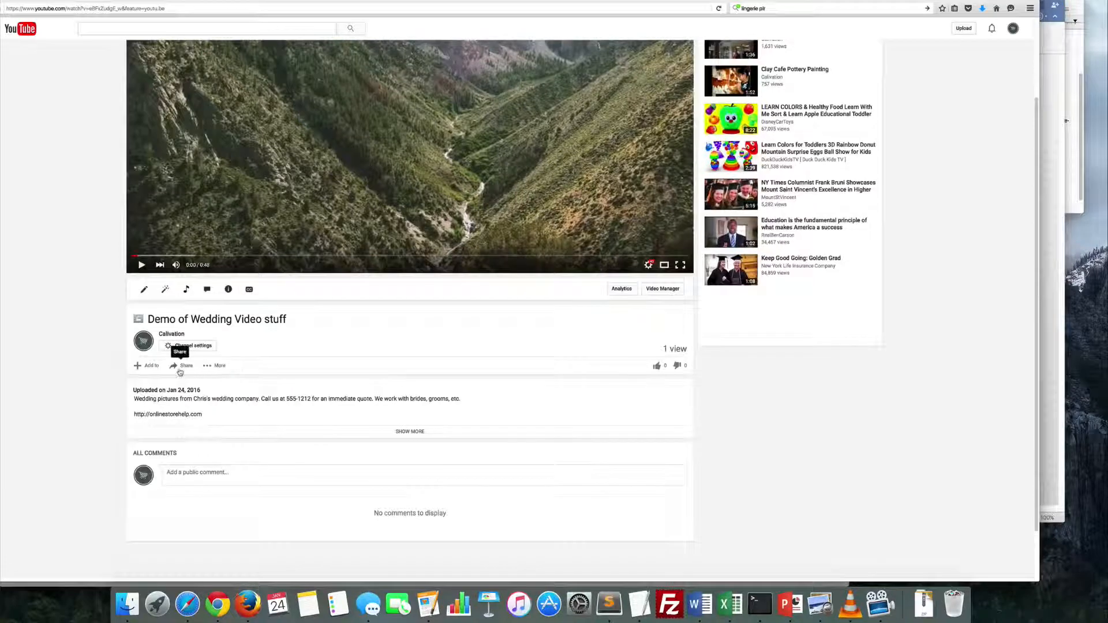
{"action": "left_click", "coordinate": [180, 367]}
{"action": "scroll", "coordinate": [176, 352], "scroll_direction": "down", "scroll_amount": 2}
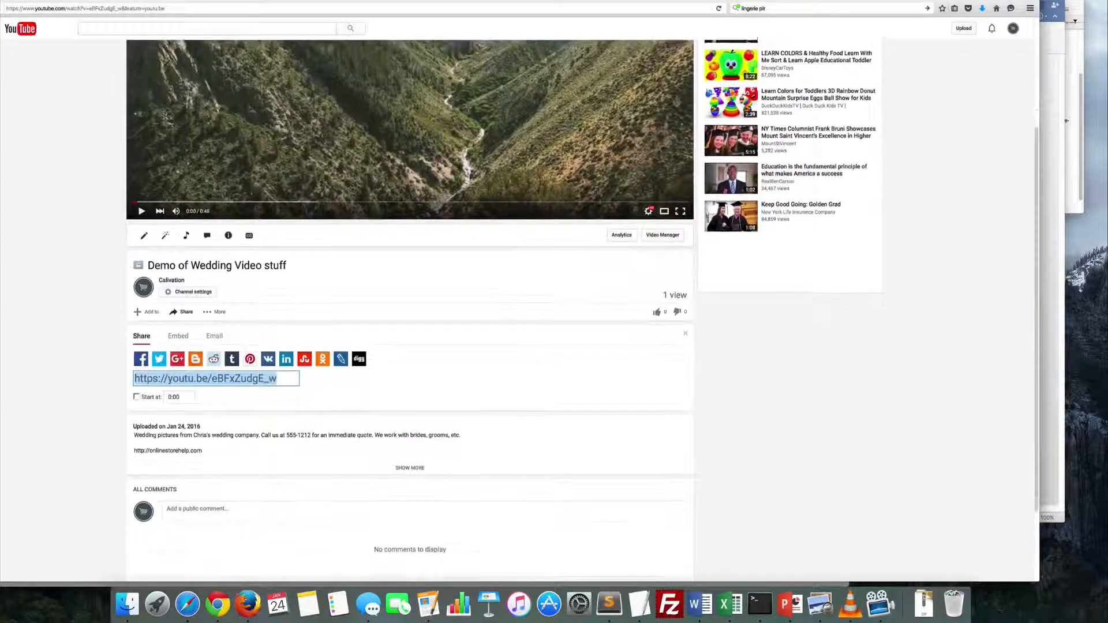
{"action": "left_click", "coordinate": [175, 333]}
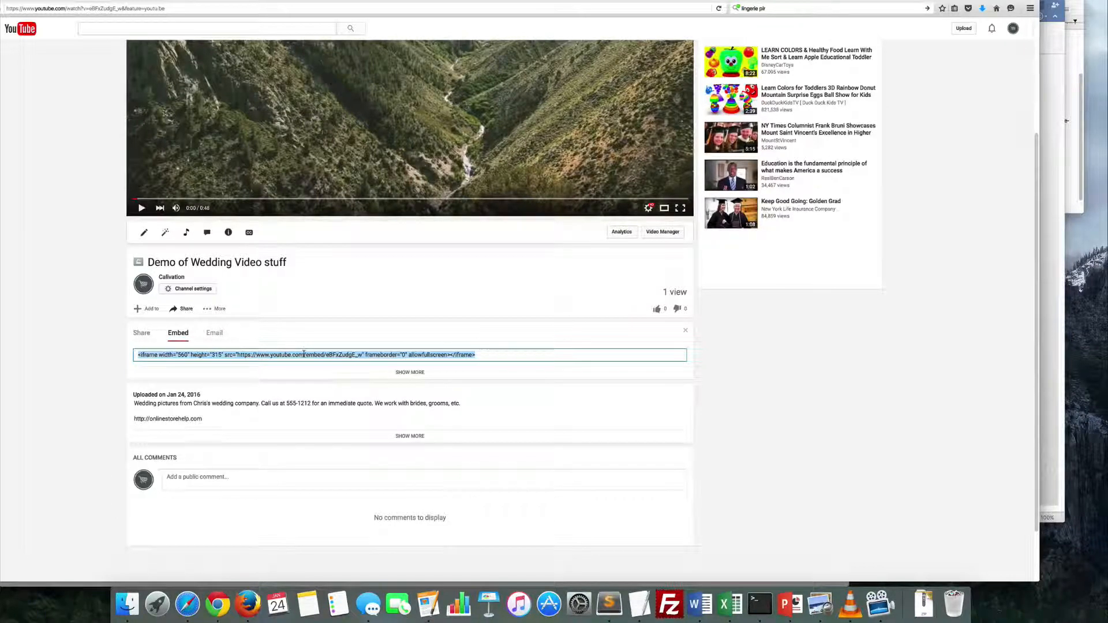
Switch to the Wedding Music page in WordPress and insert a Text module into the empty Divi Builder row.
{"action": "left_click", "coordinate": [834, 2]}
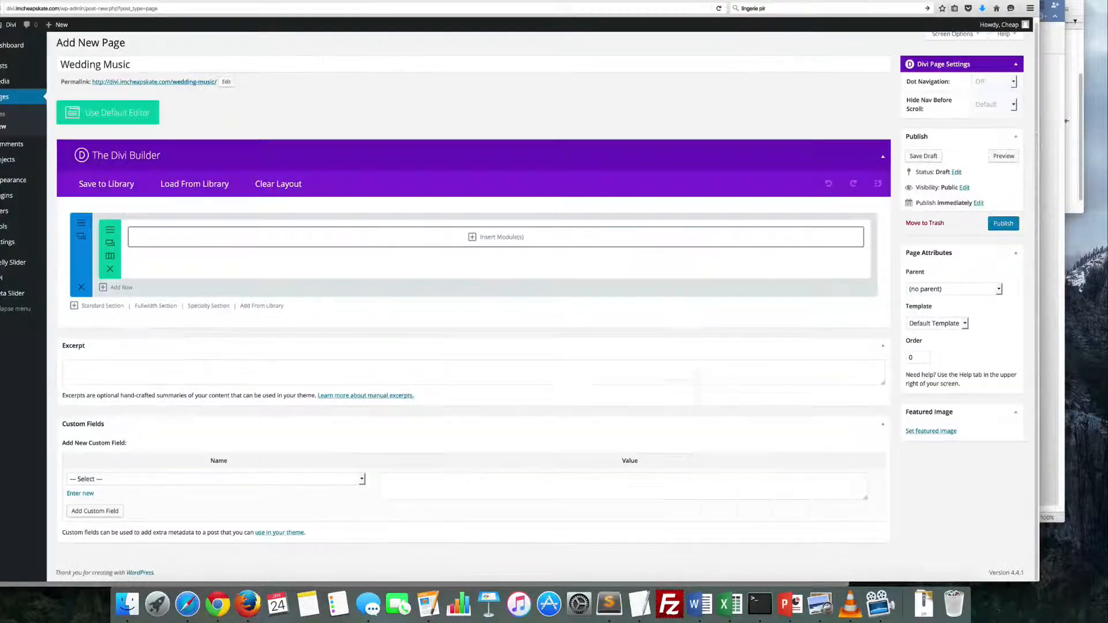
{"action": "left_click", "coordinate": [502, 237]}
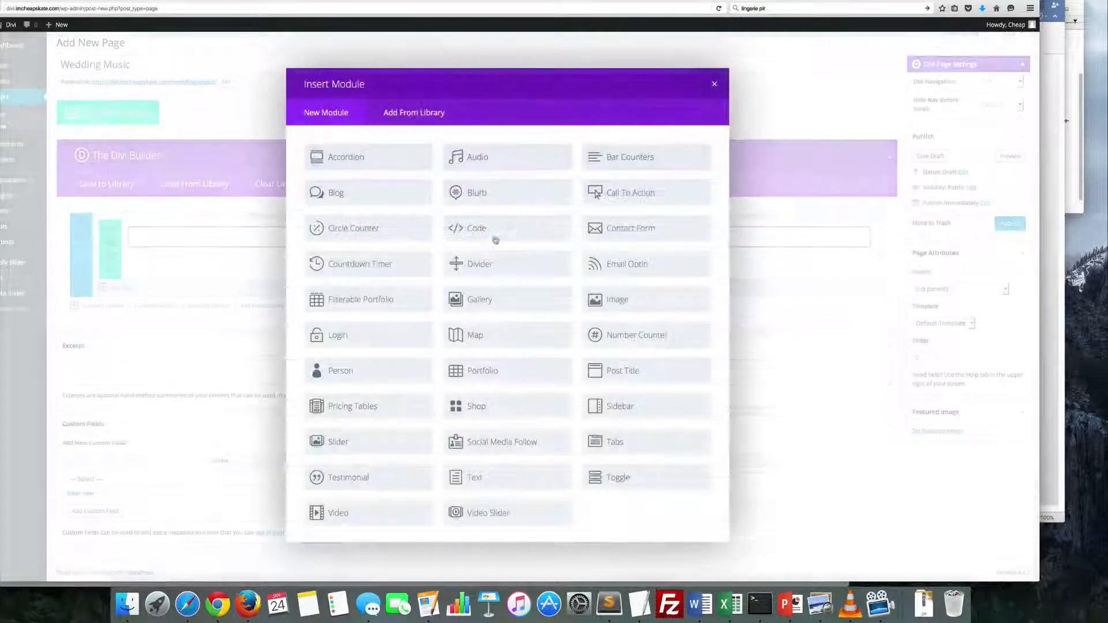
{"action": "left_click", "coordinate": [489, 478]}
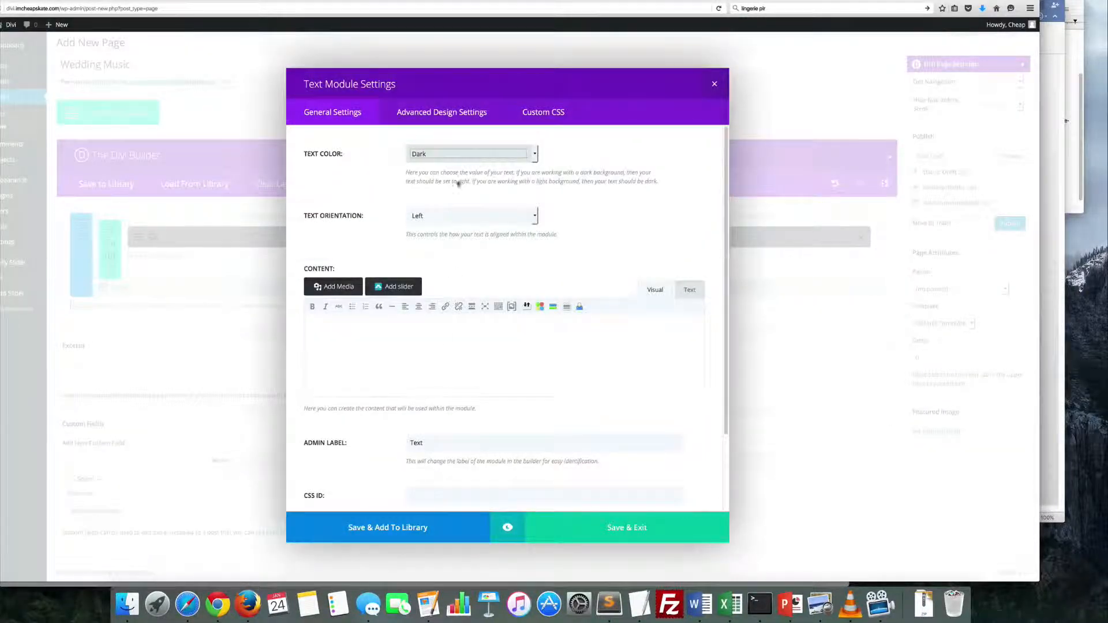
Enter the YouTube iframe code, 560 wide and 315 high, as the module's raw text content and save the module.
{"action": "left_click", "coordinate": [695, 289]}
{"action": "left_click", "coordinate": [359, 346]}
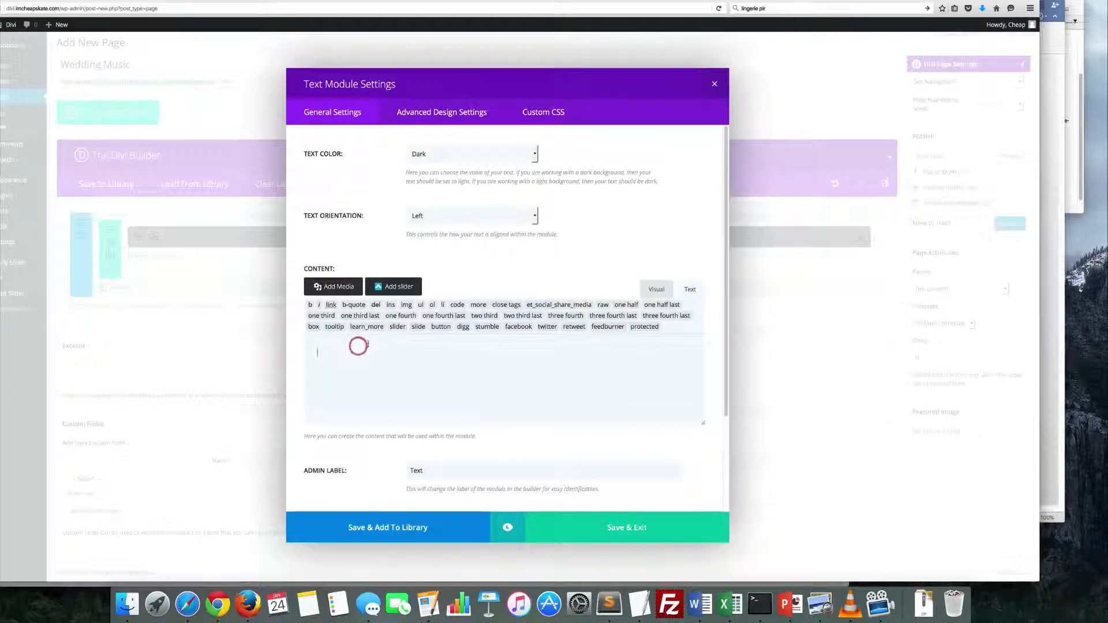
{"action": "type", "text": "<iframe width=\"560\" height=\"315\" src=\"https://www.youtube.com/embed/eBFxZudgE_w\" frameborder=\"0\" allowfullscreen></iframe>"}
{"action": "left_click", "coordinate": [608, 526]}
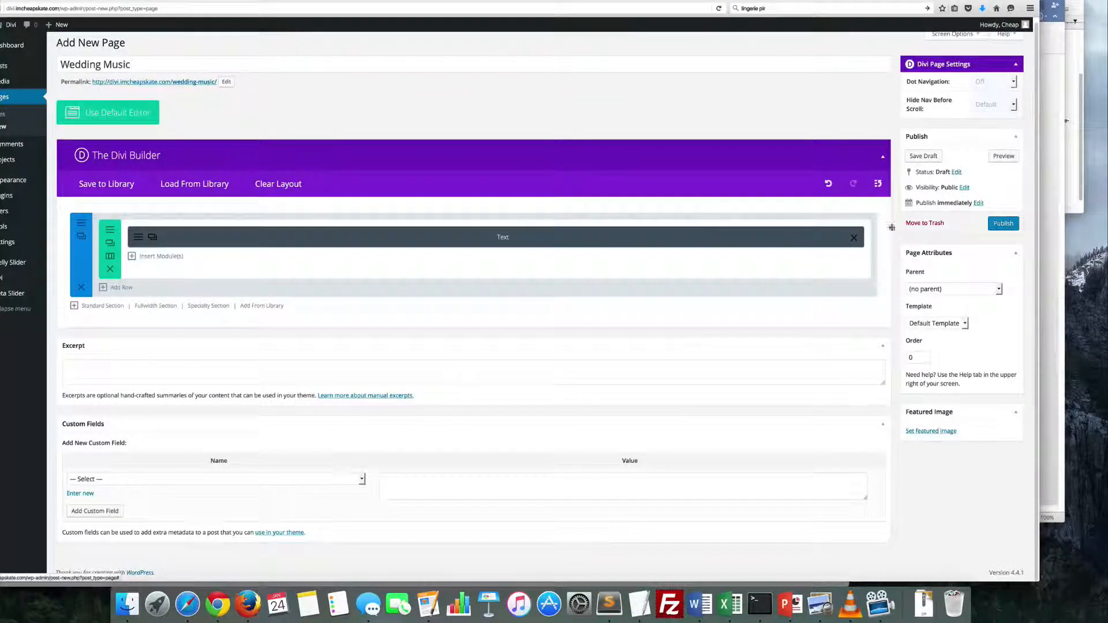
Preview the Wedding Music page, play the embedded video and pause it after a few seconds.
{"action": "left_click", "coordinate": [1004, 156]}
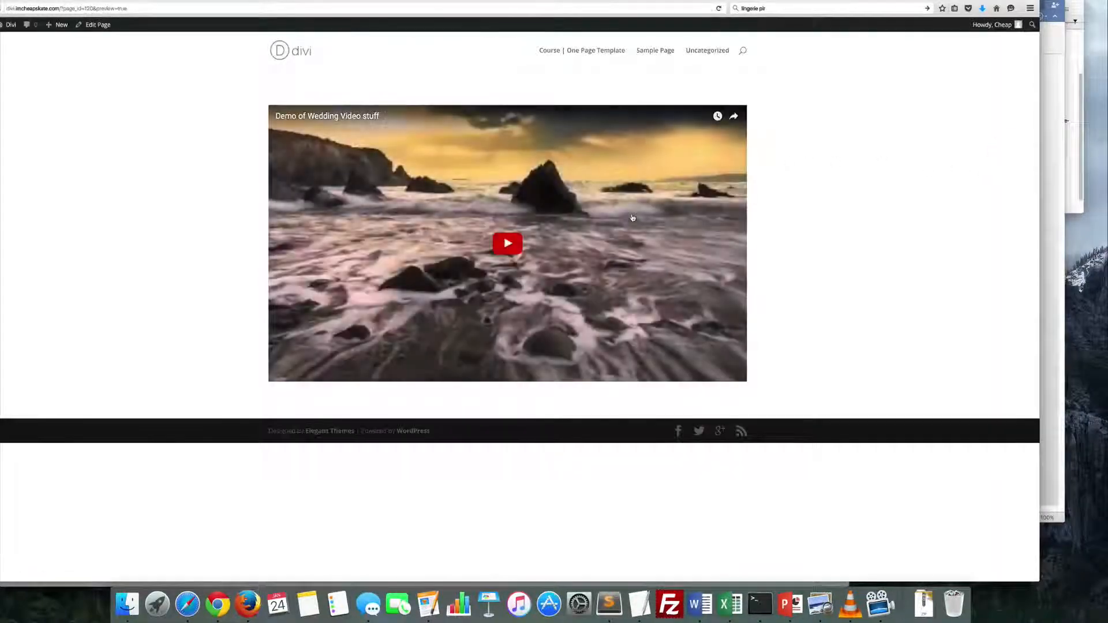
{"action": "left_click", "coordinate": [507, 245]}
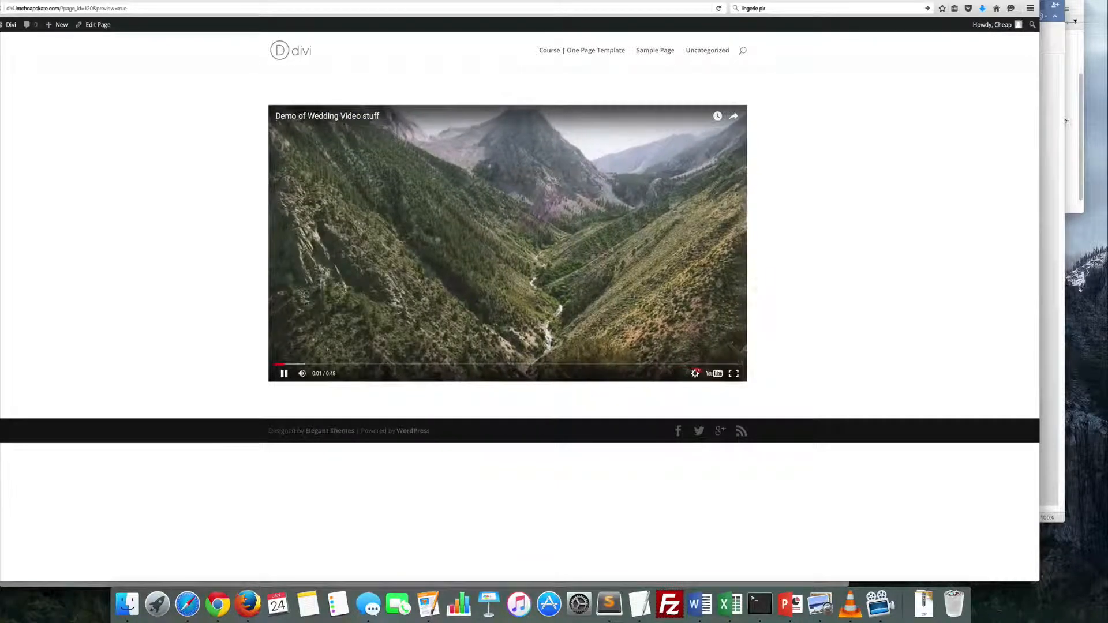
{"action": "left_click", "coordinate": [284, 374]}
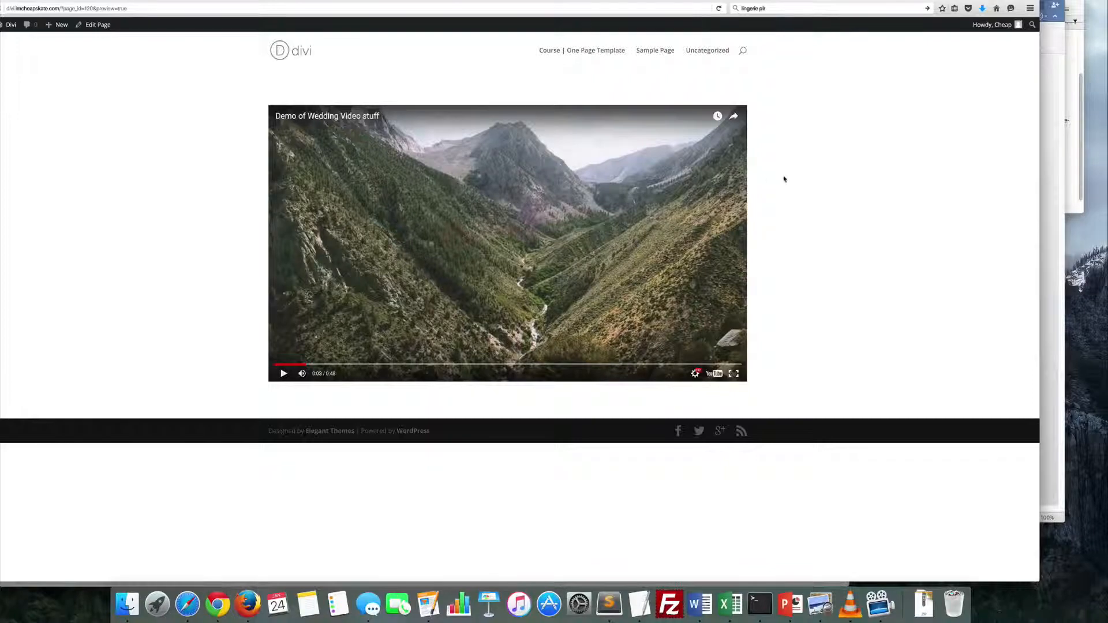